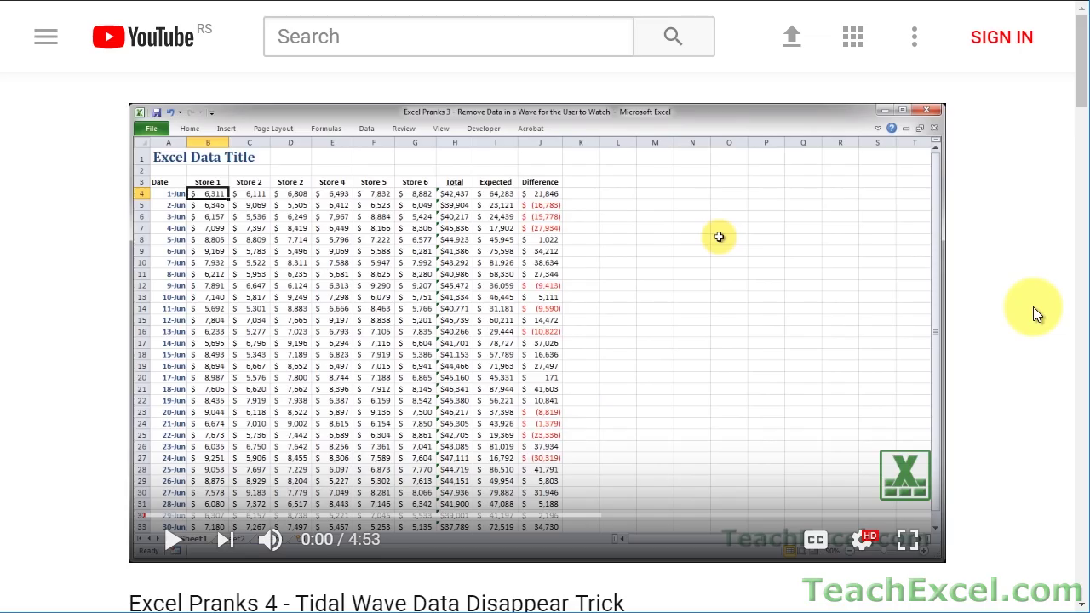
- Open the Excel file link in the description of the Excel Pranks 4 video
scroll(1033, 309, down, 5)
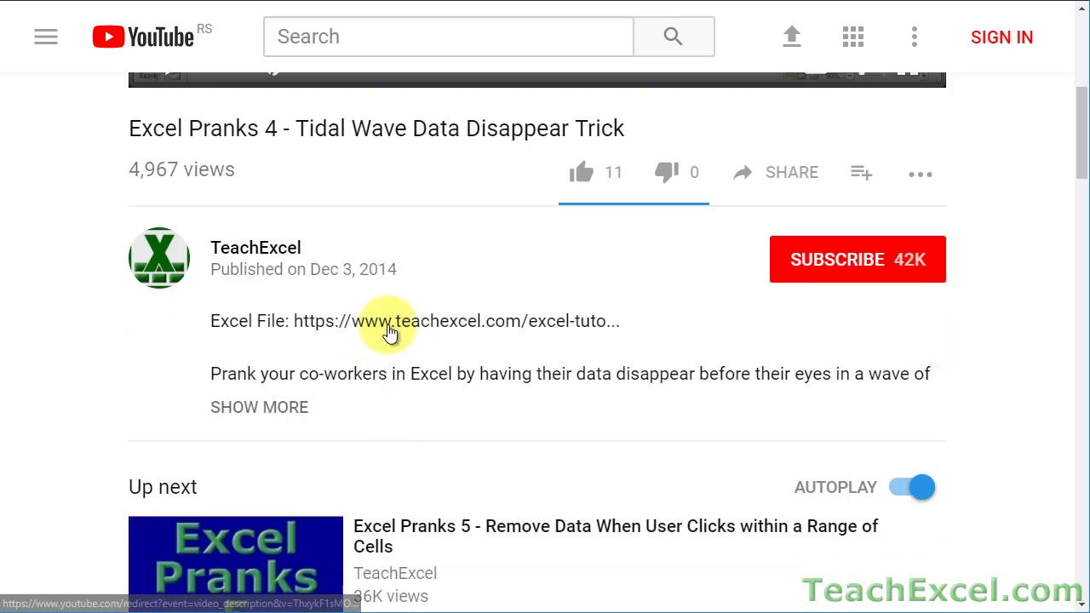
click(385, 333)
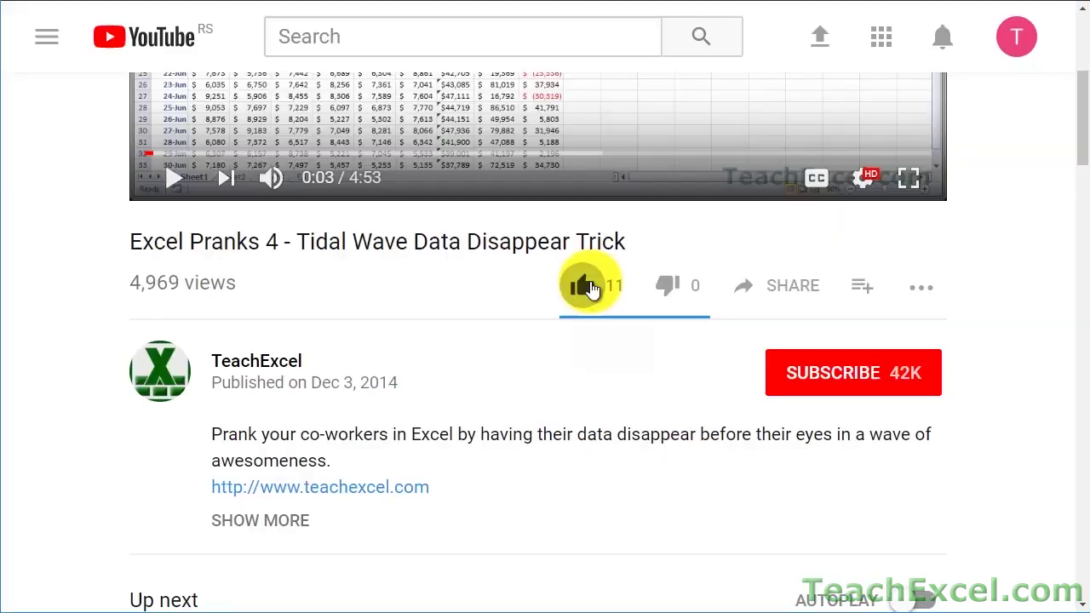
- Like the Excel Pranks 4 video and subscribe to the TeachExcel channel with its notification bell
click(652, 282)
click(797, 372)
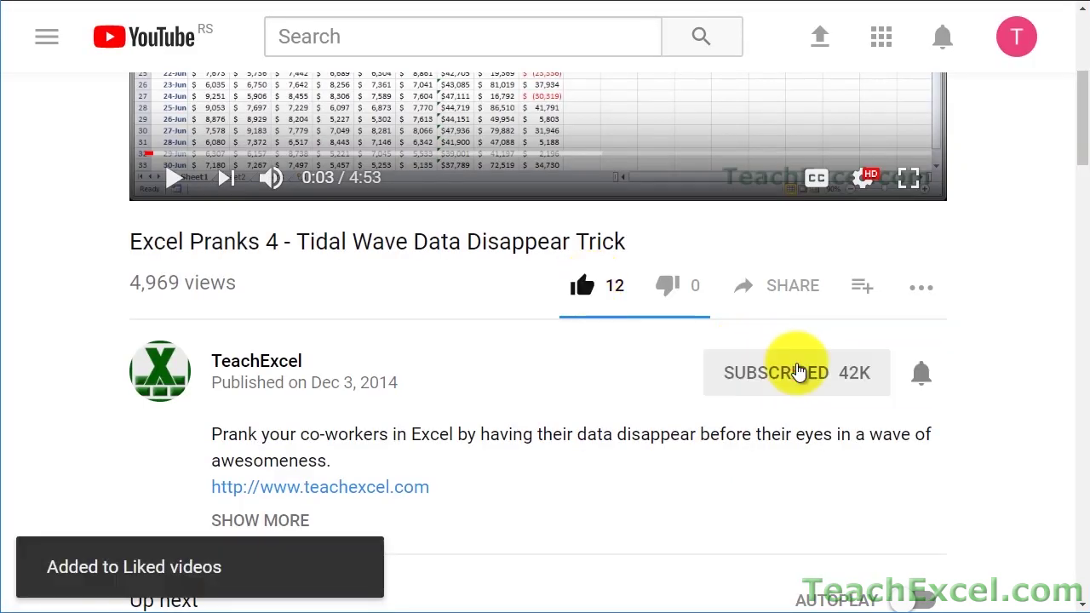
click(923, 376)
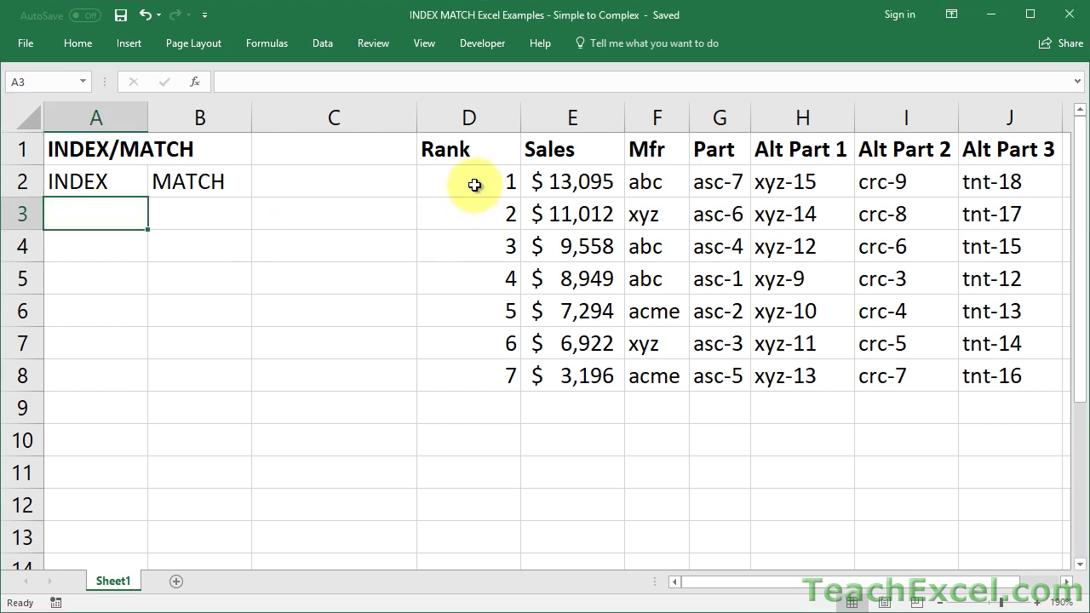
drag(475, 185, 989, 377)
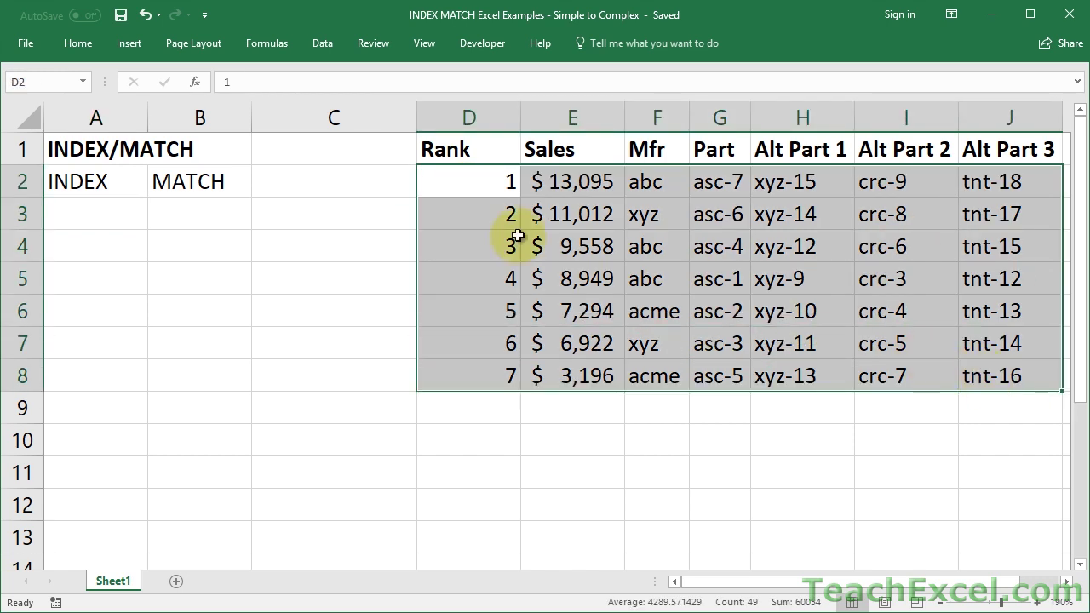
click(485, 187)
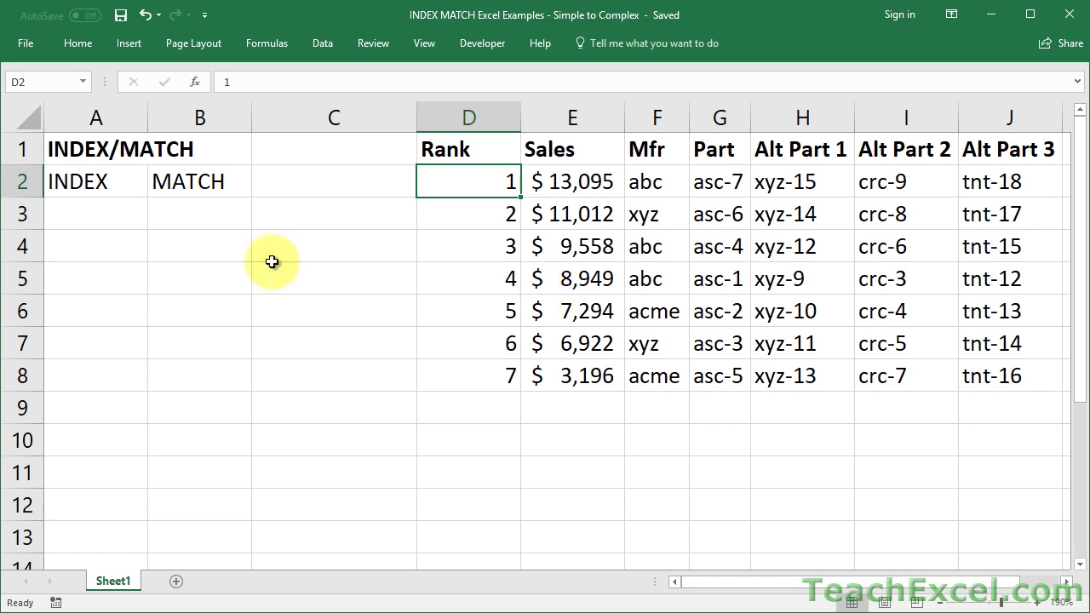
click(83, 214)
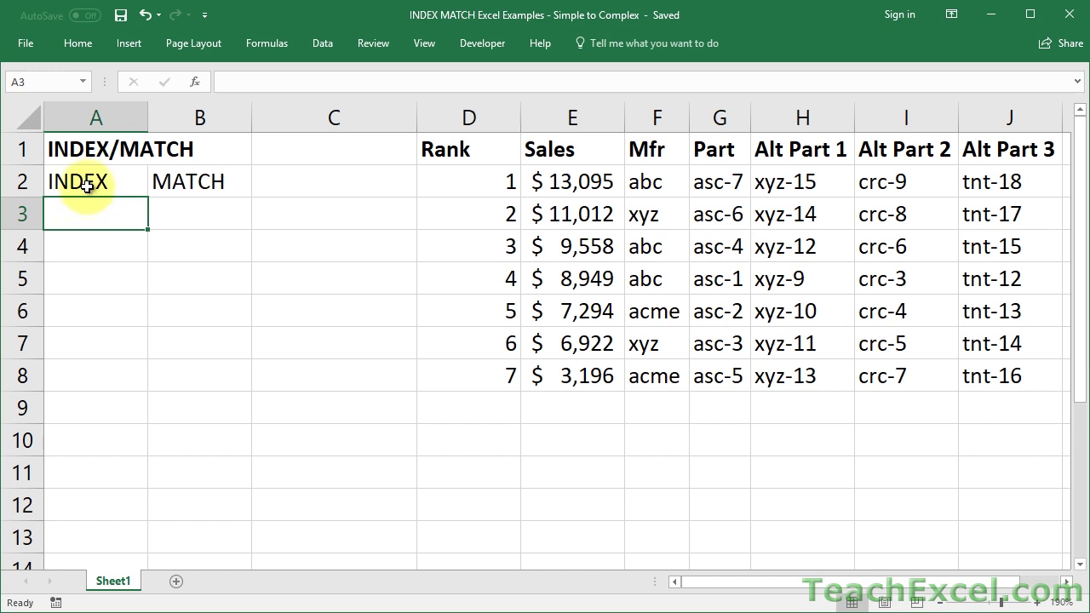
drag(88, 177, 165, 180)
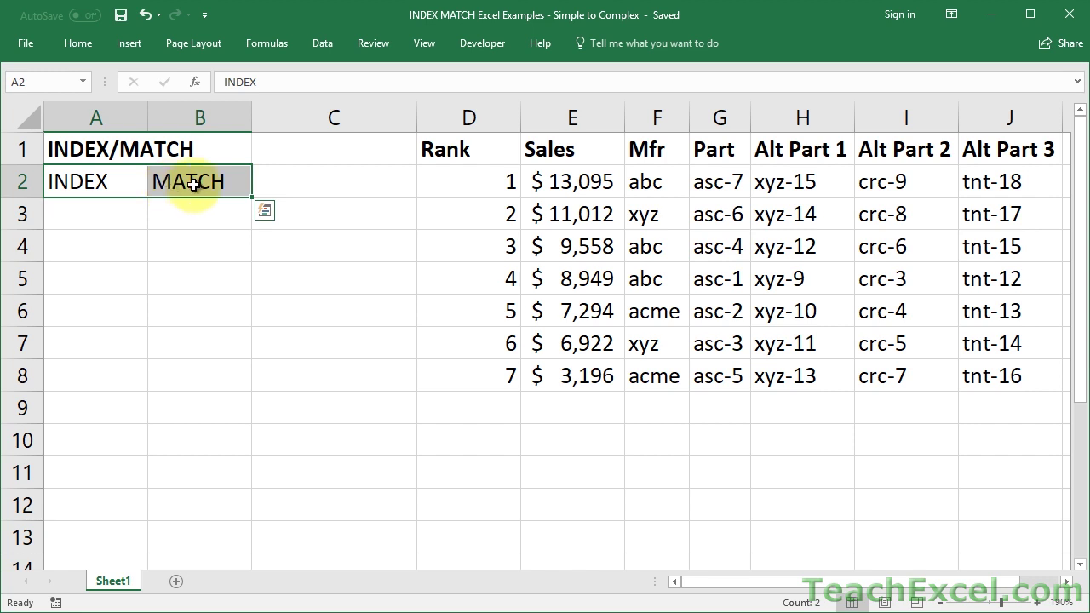
- Enter an INDEX formula in A3 that returns row 2 of the Sales range E2:E8, keeping A3 selected
click(115, 213)
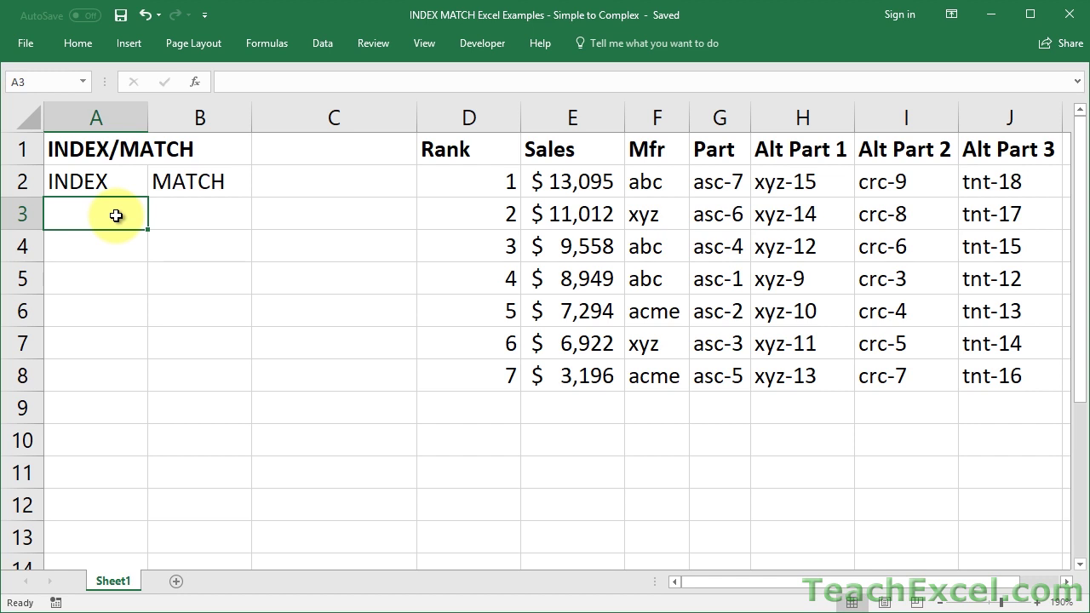
text(=in)
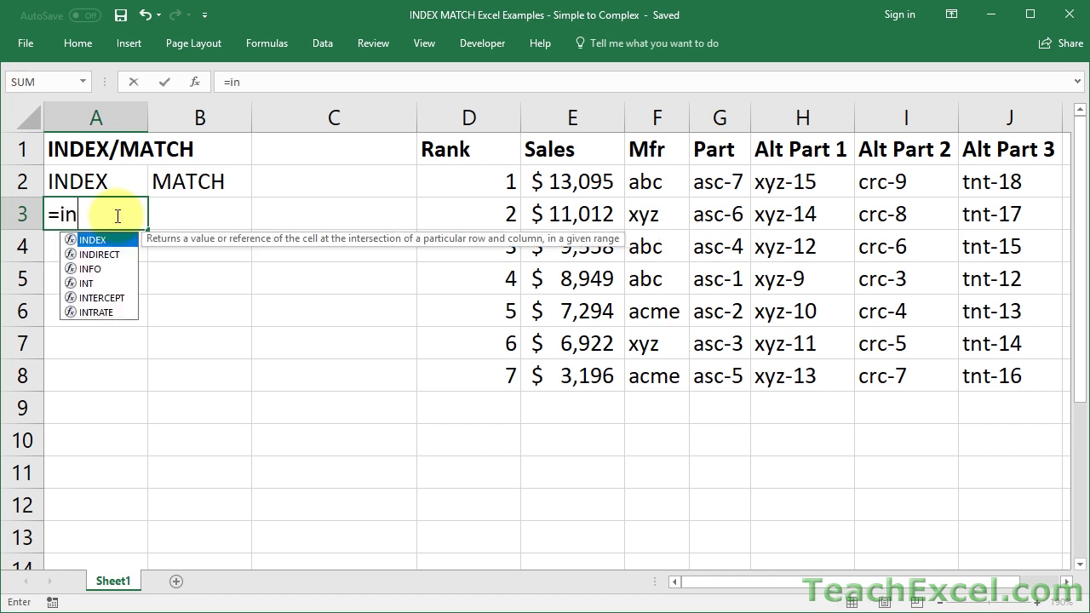
text(dex()
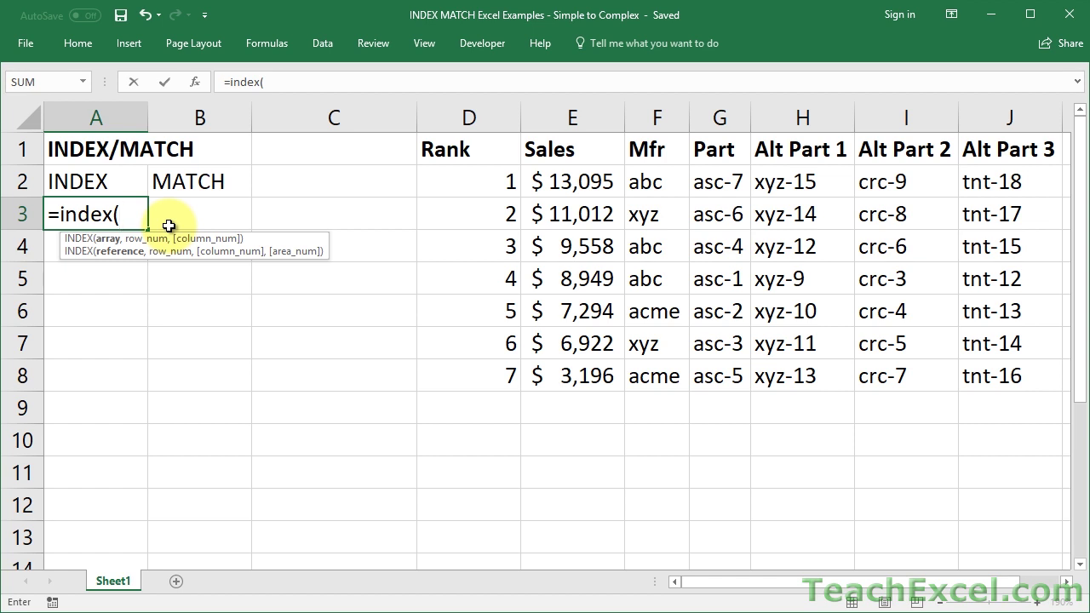
drag(569, 182, 564, 377)
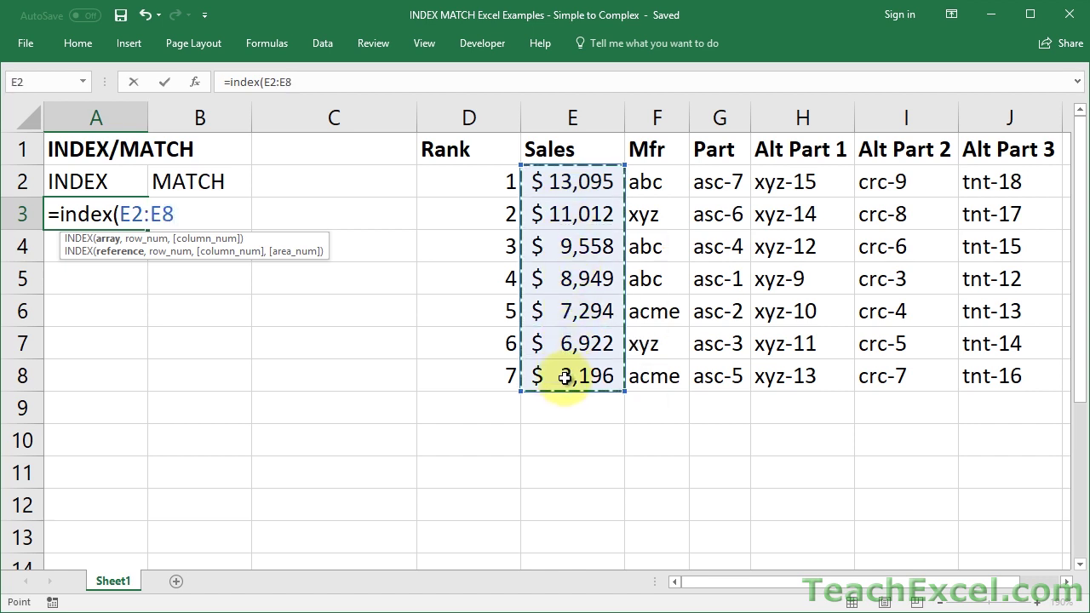
text(,)
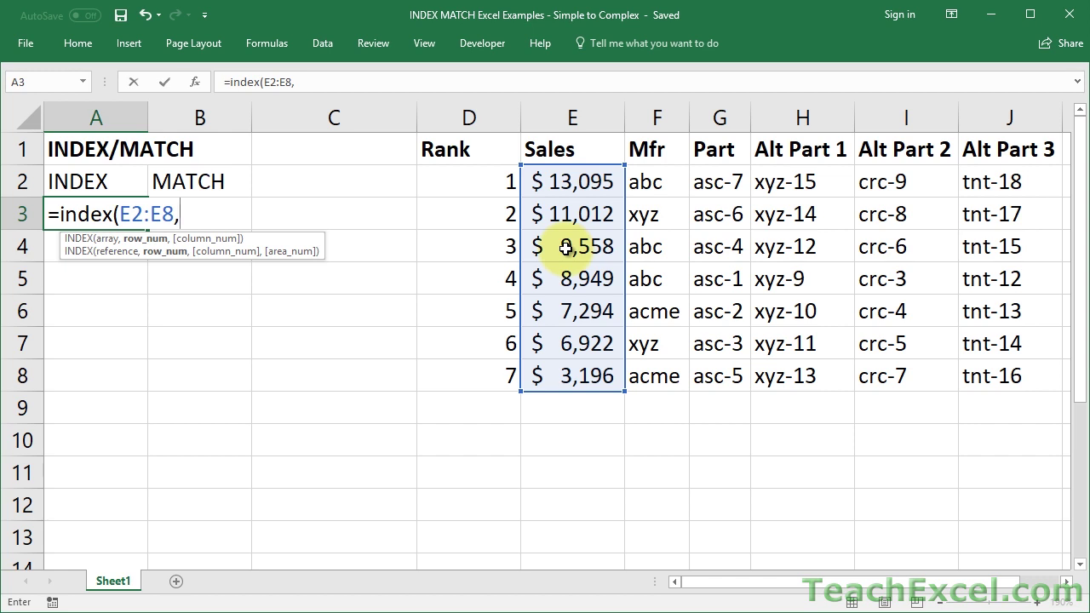
text(2)
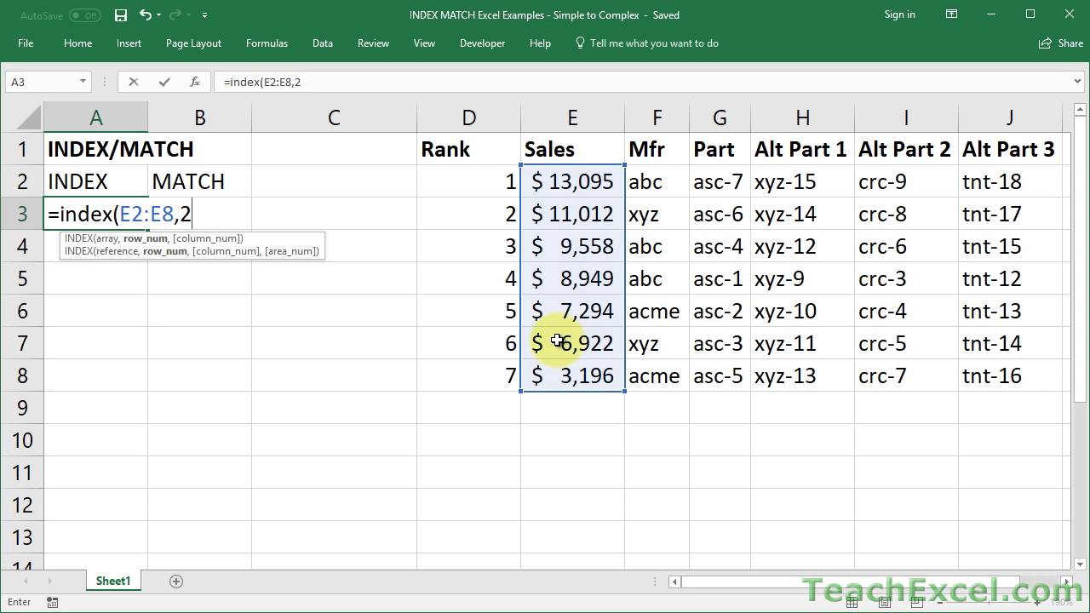
text())
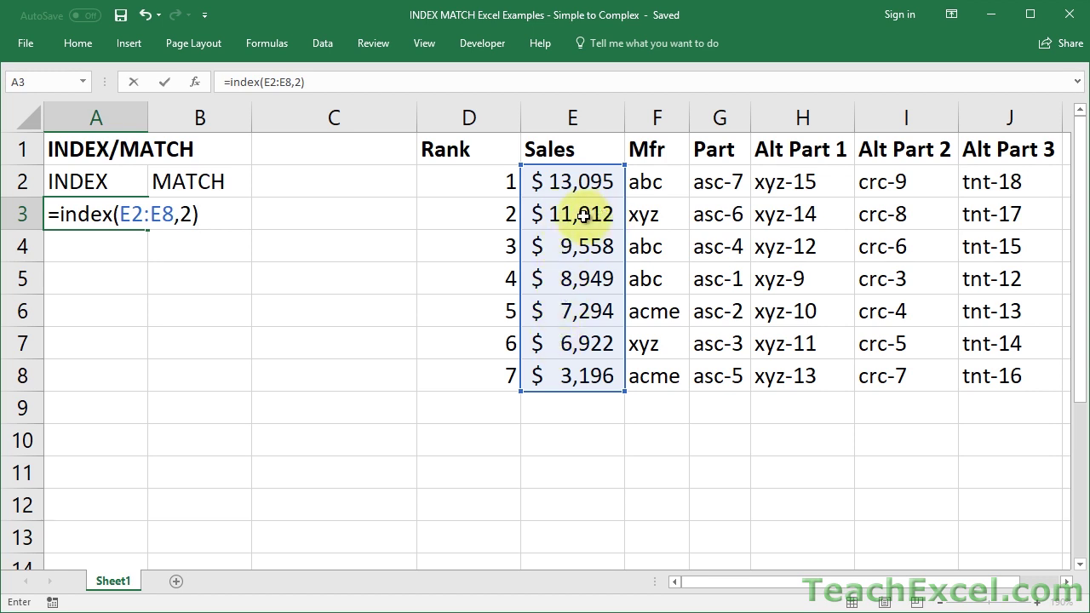
key(ctrl+Return)
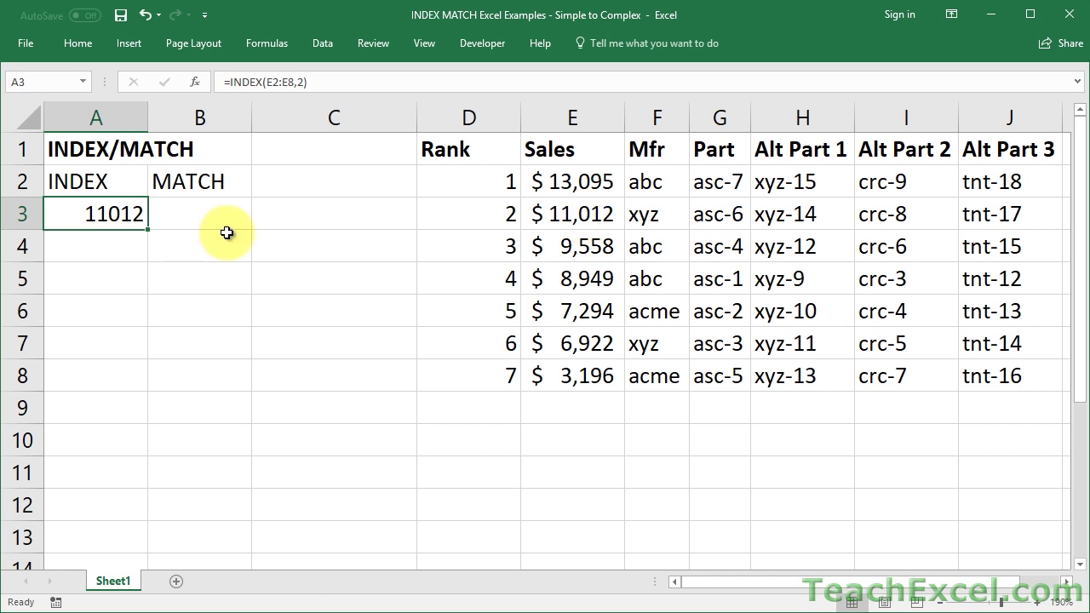
- Change the row number in A3's INDEX formula to 1
double_click(90, 217)
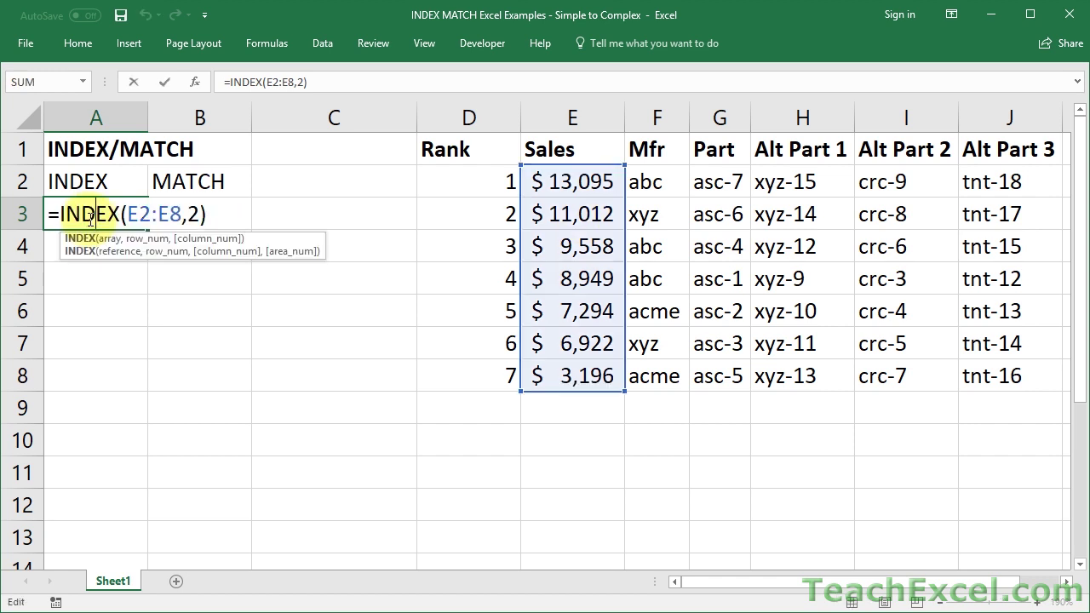
click(197, 215)
key(BackSpace)
text(1)
key(ctrl+Return)
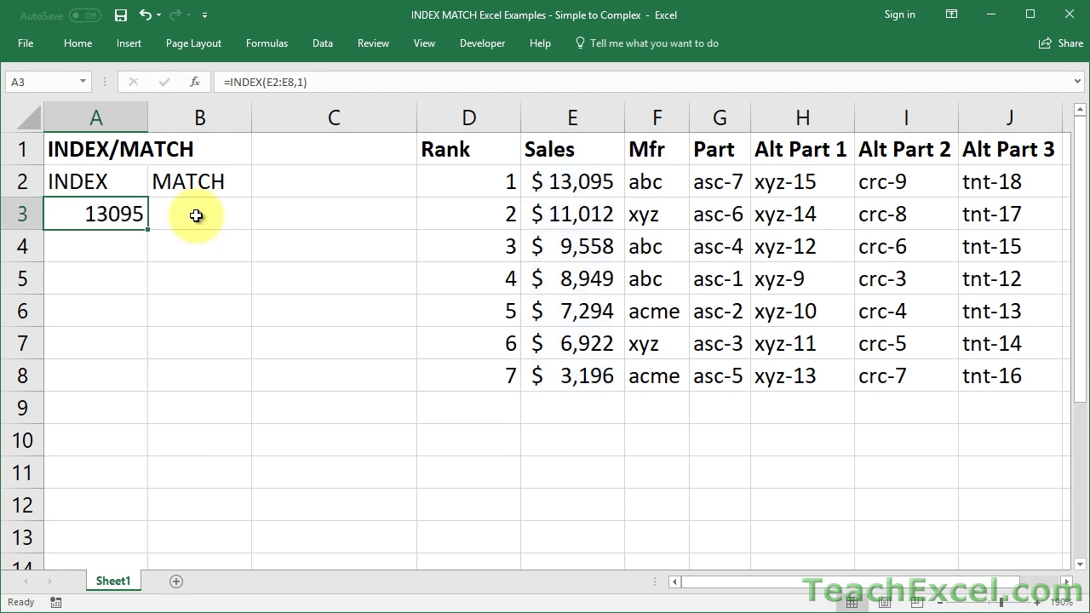
- Set the row number of the INDEX formula in A3 to 6
double_click(114, 213)
click(199, 213)
key(BackSpace)
text(6)
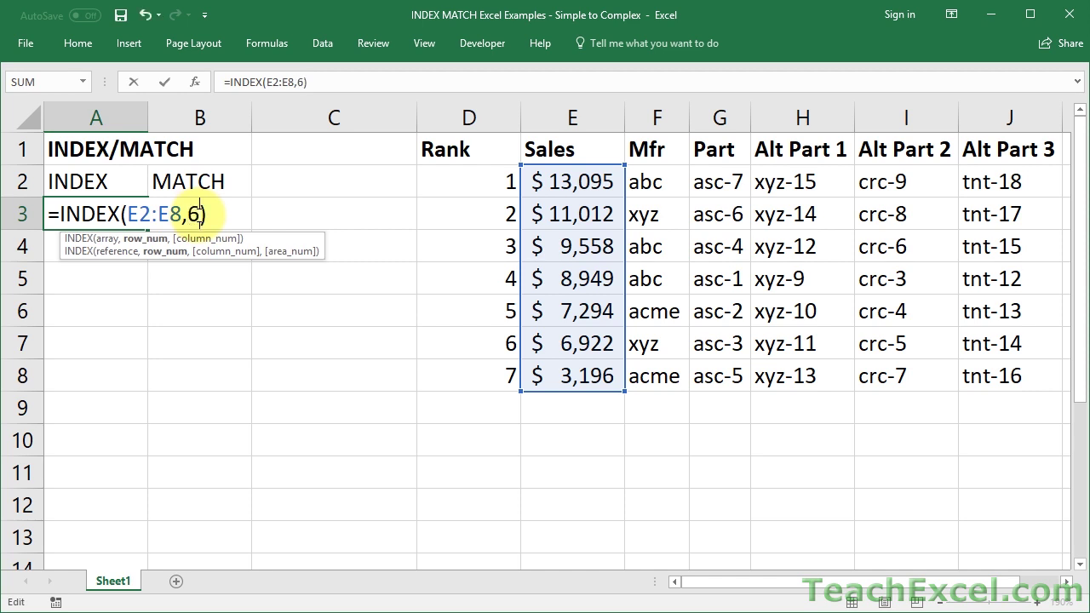
key(ctrl+Return)
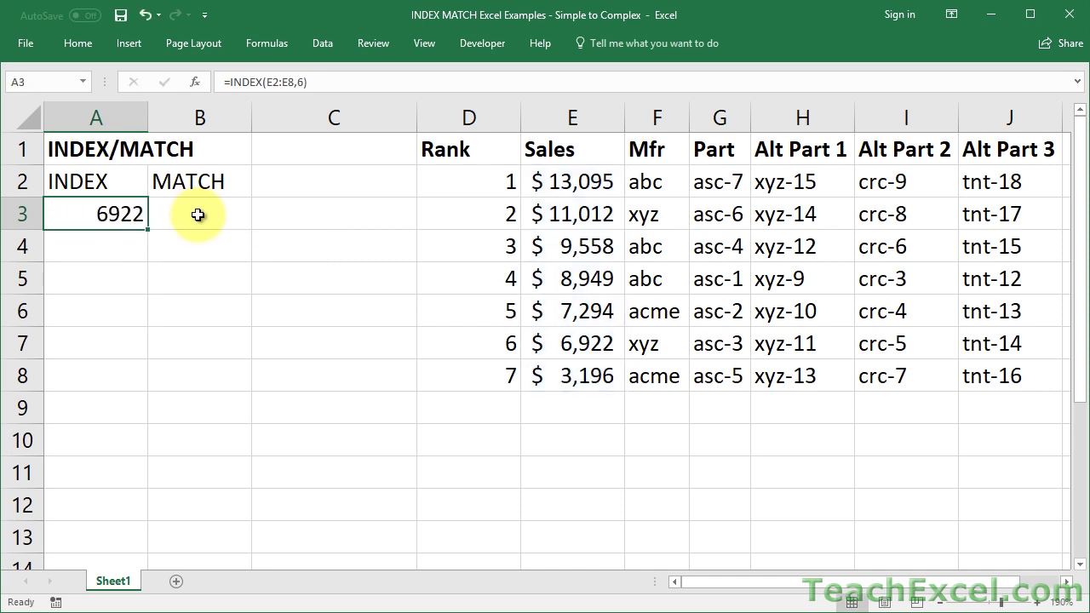
- Replace the arguments of the INDEX formula in A3 with range E2:F8, row 2 and column 2
double_click(123, 214)
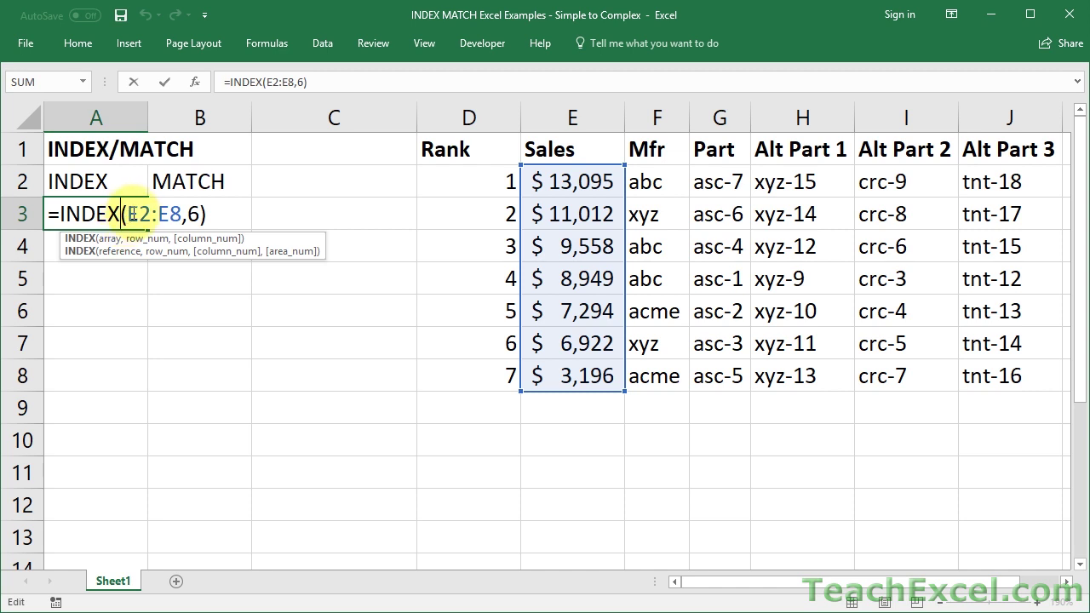
drag(128, 214, 204, 210)
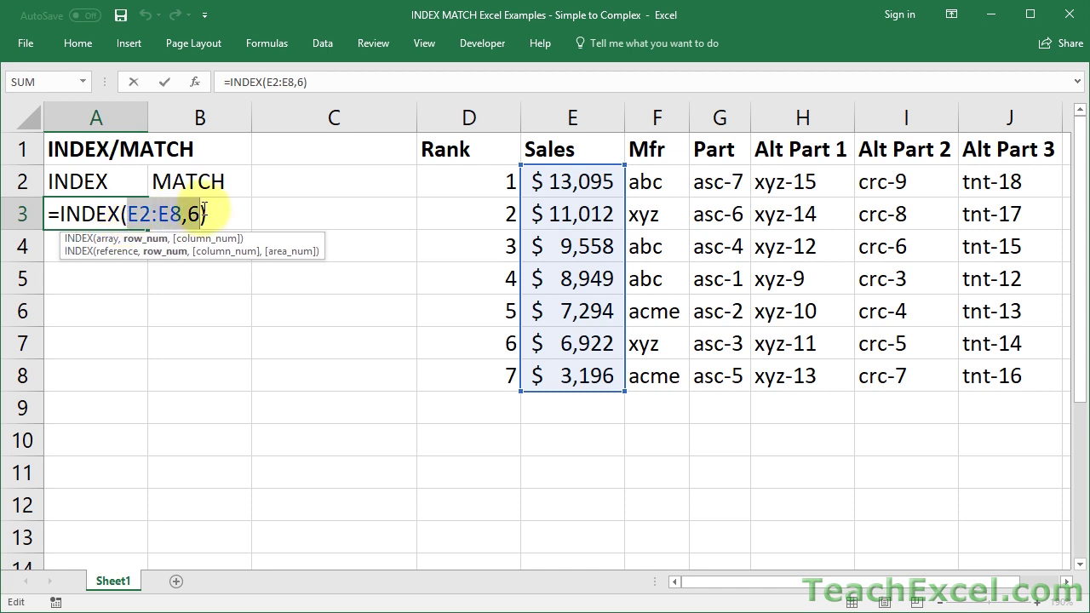
key(Delete)
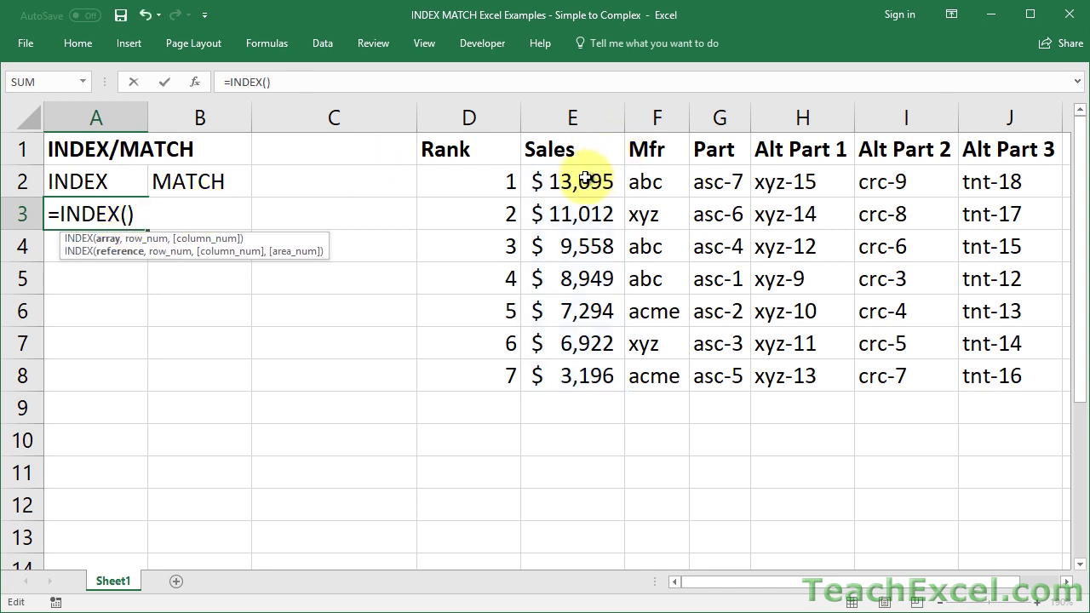
drag(586, 177, 645, 376)
text(,)
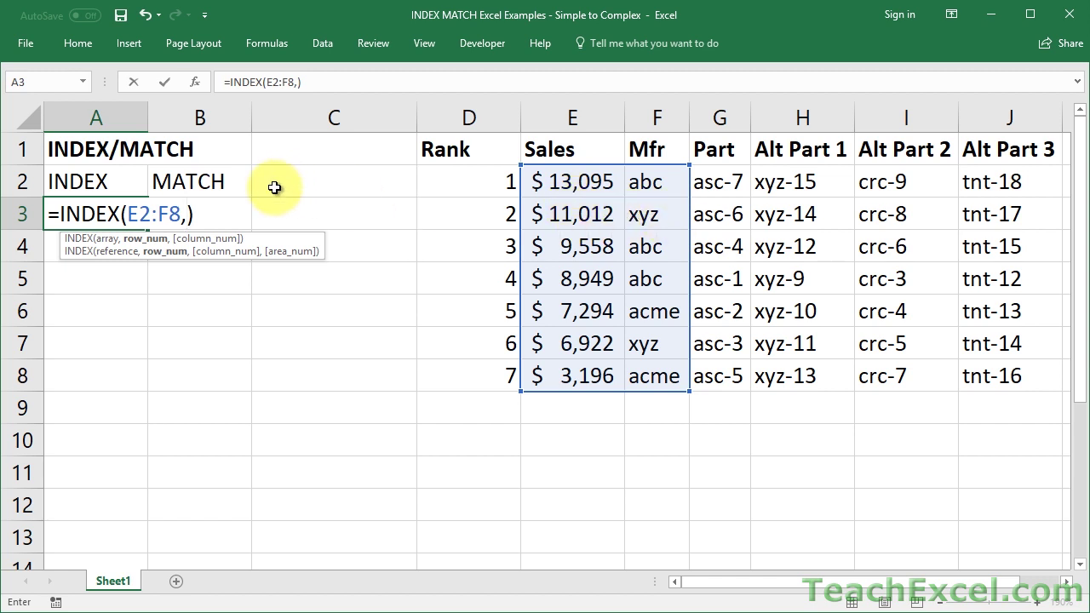
text(2)
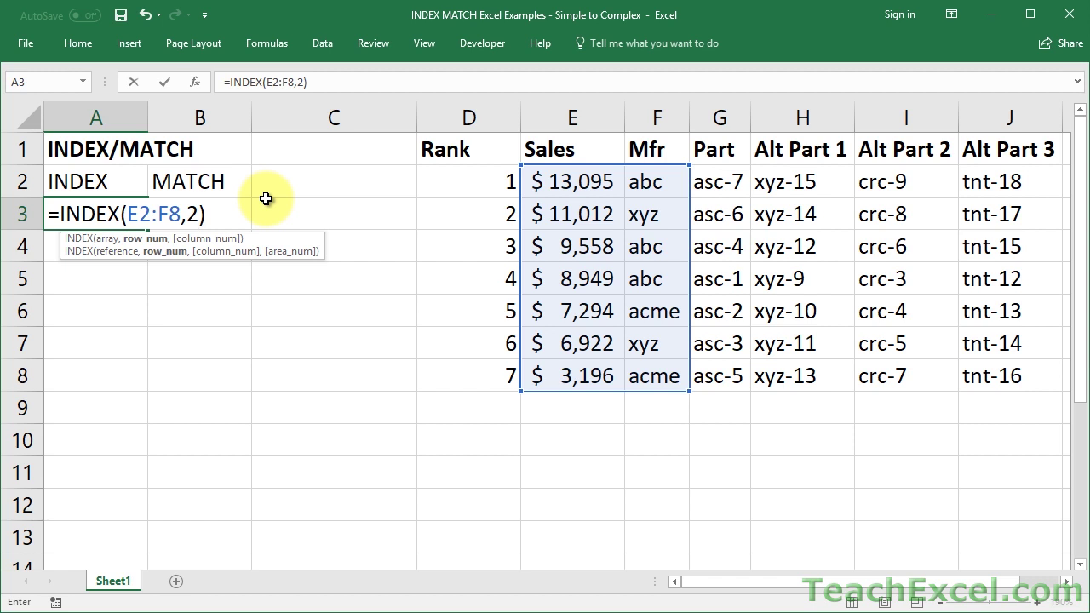
text(,2)
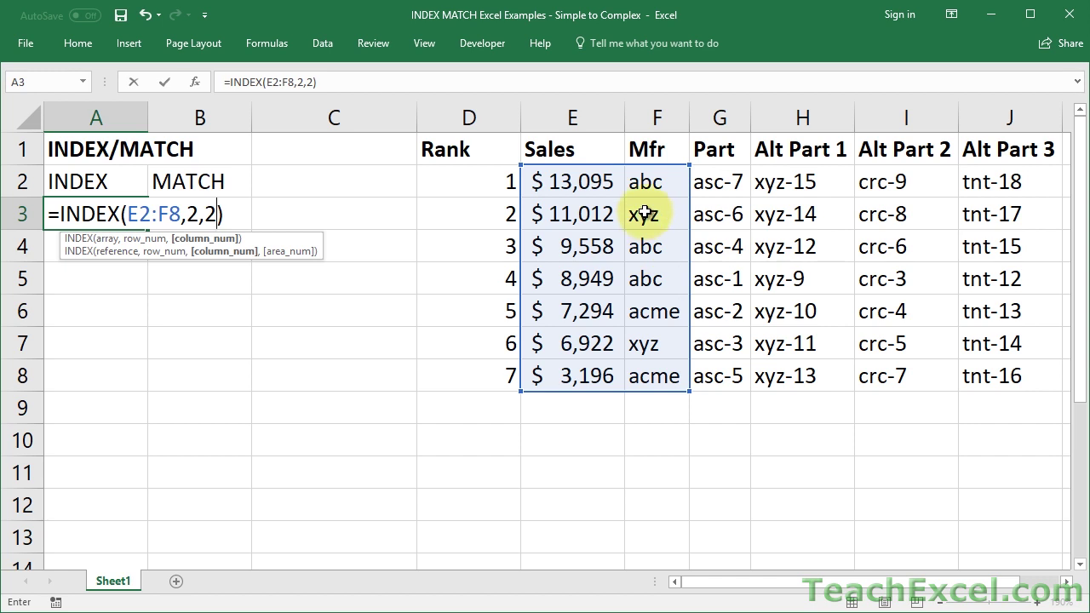
key(ctrl+Return)
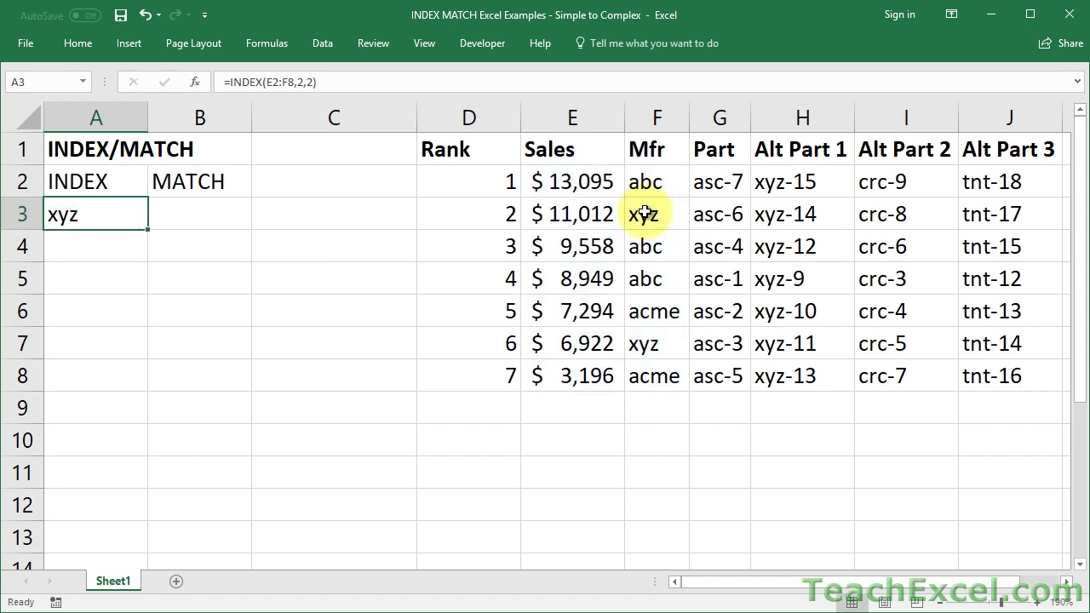
double_click(113, 214)
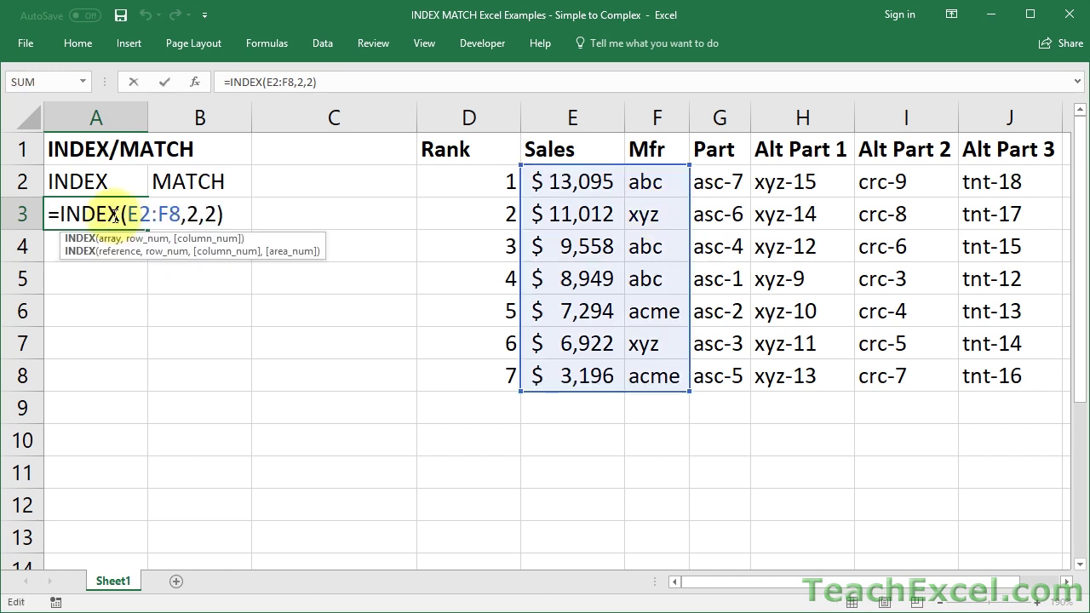
double_click(193, 214)
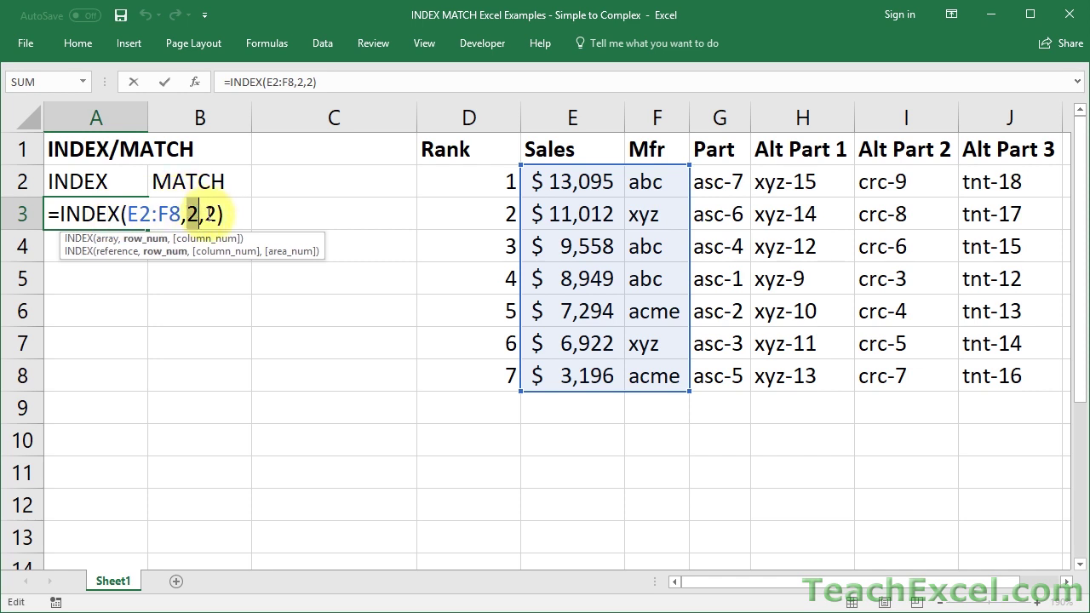
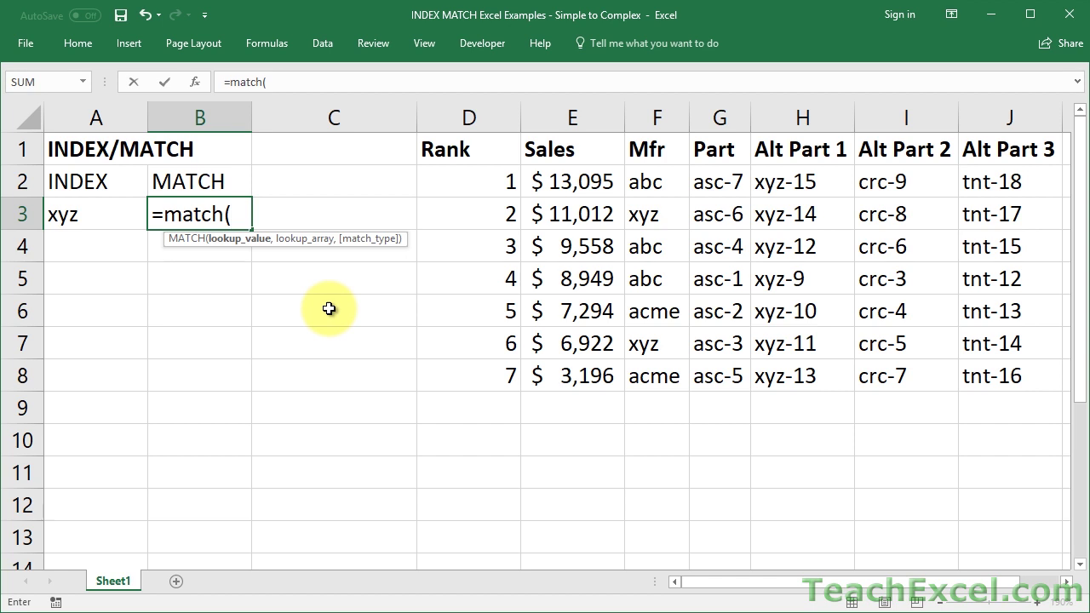
- Complete the MATCH formula in B3 to look up "asc-4" in the Part range G2:G8 with exact match 0, keeping B3 selected
text("asc-4")
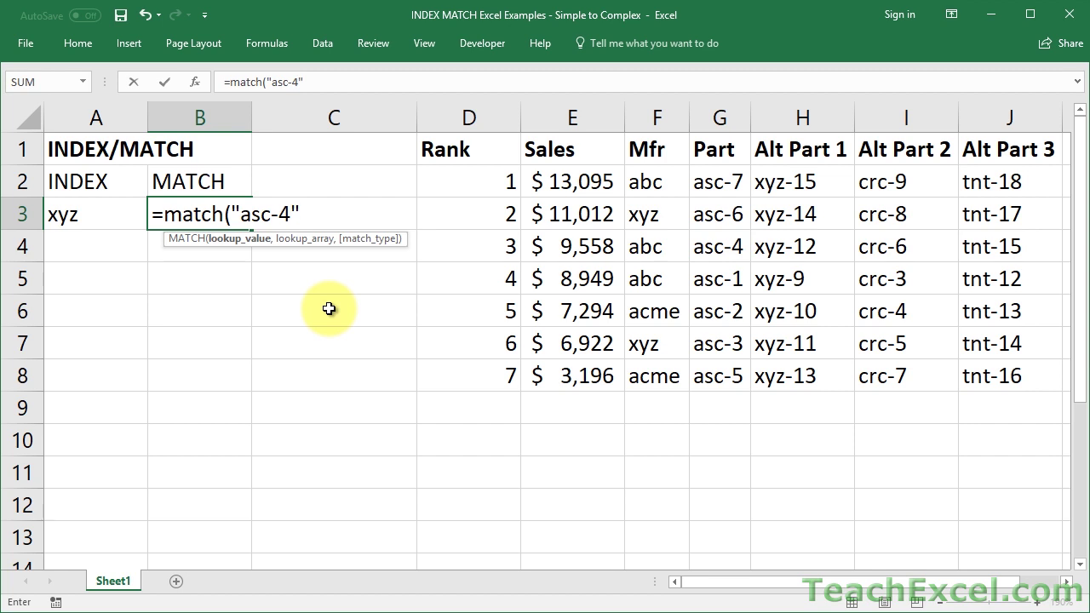
text(,)
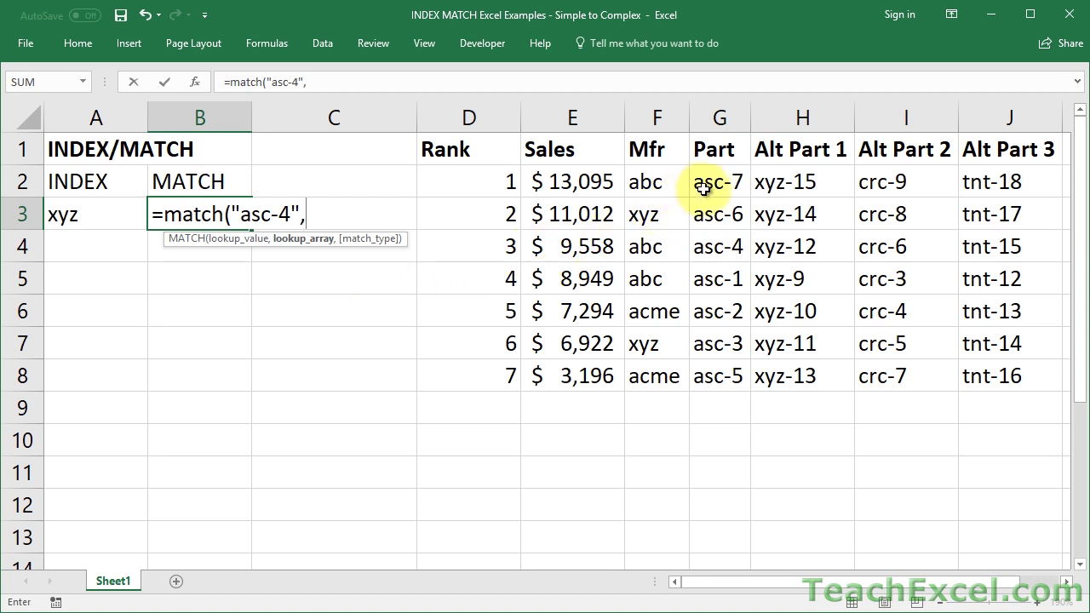
drag(703, 188, 702, 375)
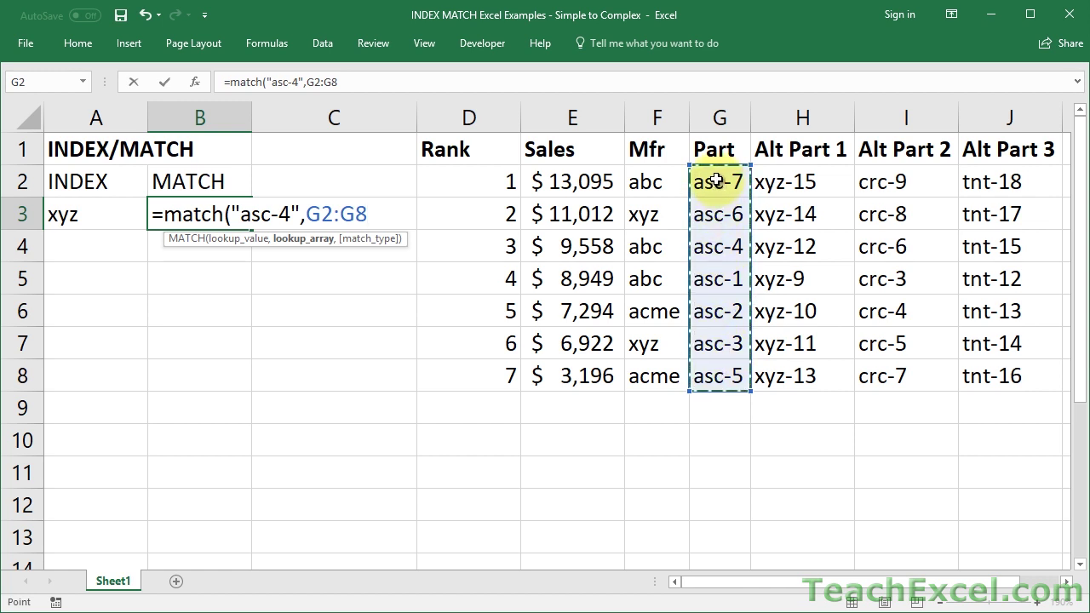
text(,)
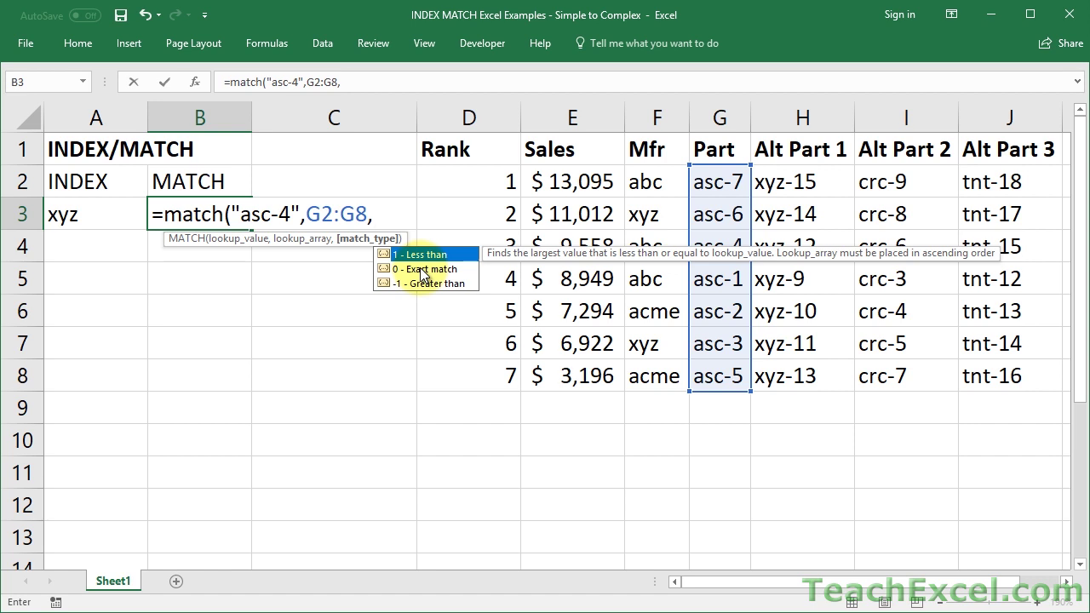
click(423, 269)
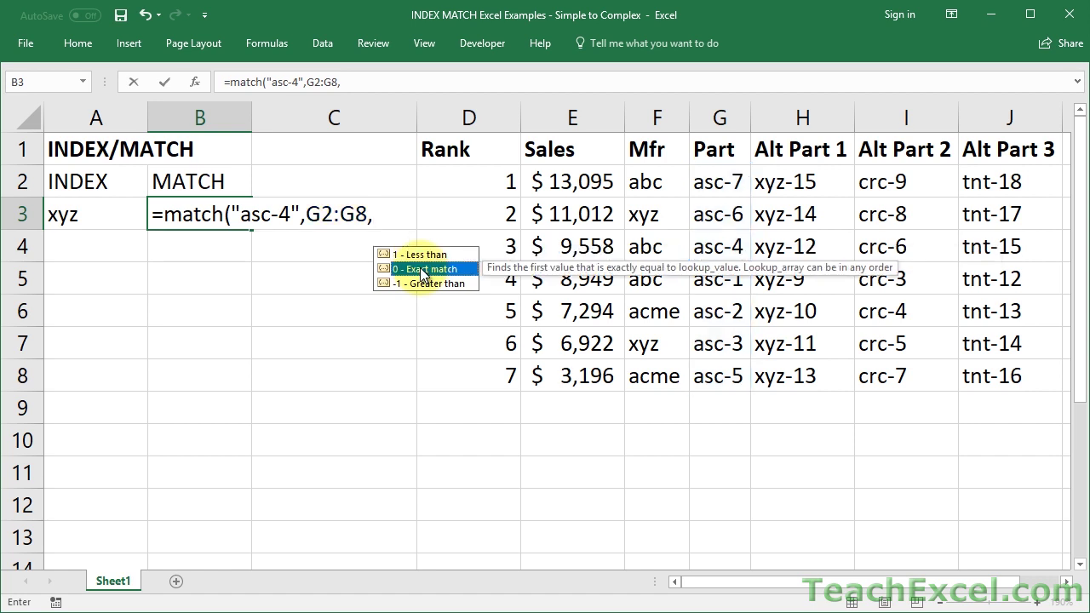
double_click(423, 270)
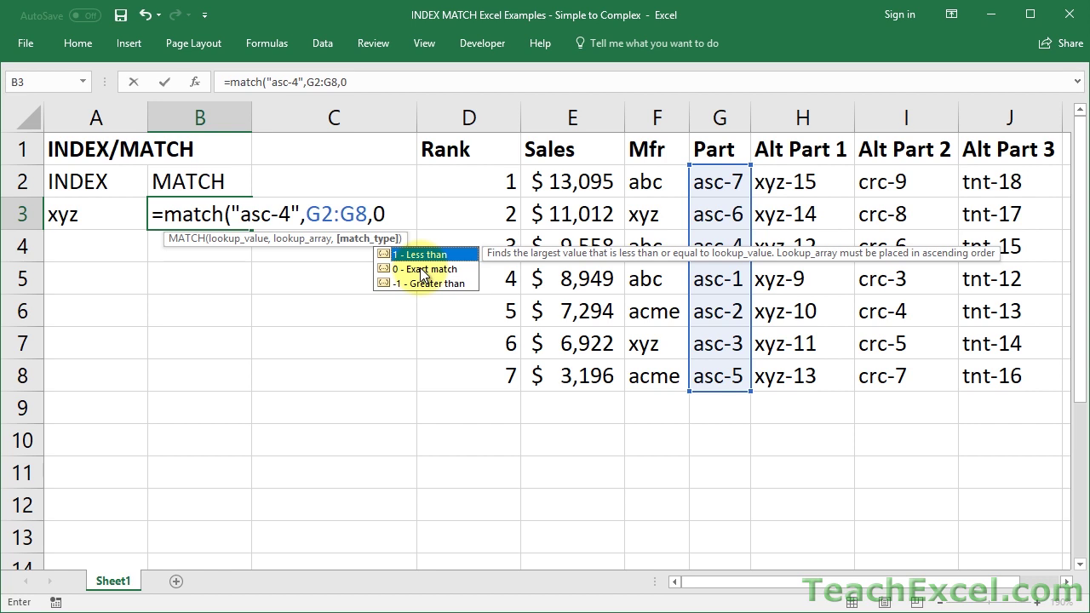
text())
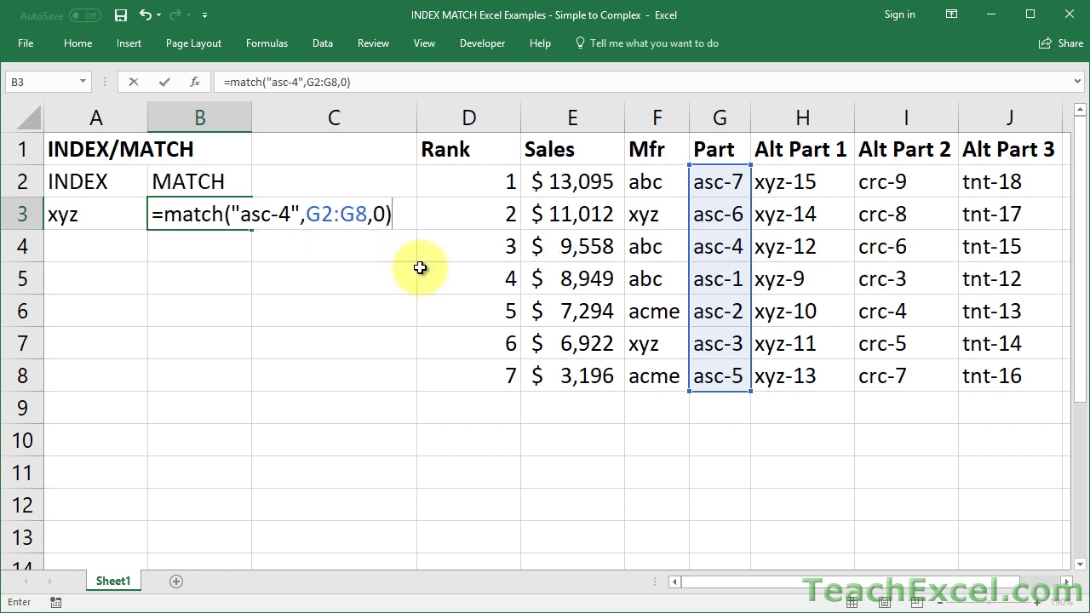
key(Return)
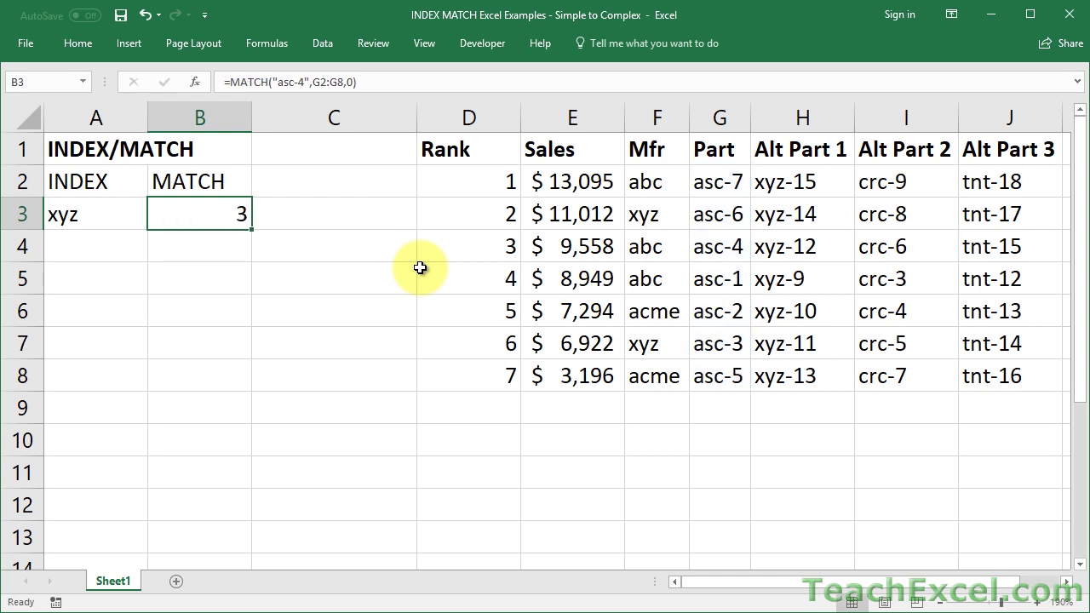
- Examine the MATCH formula in B3 against part asc-4 in the Part column and the INDEX formula in A3
double_click(201, 213)
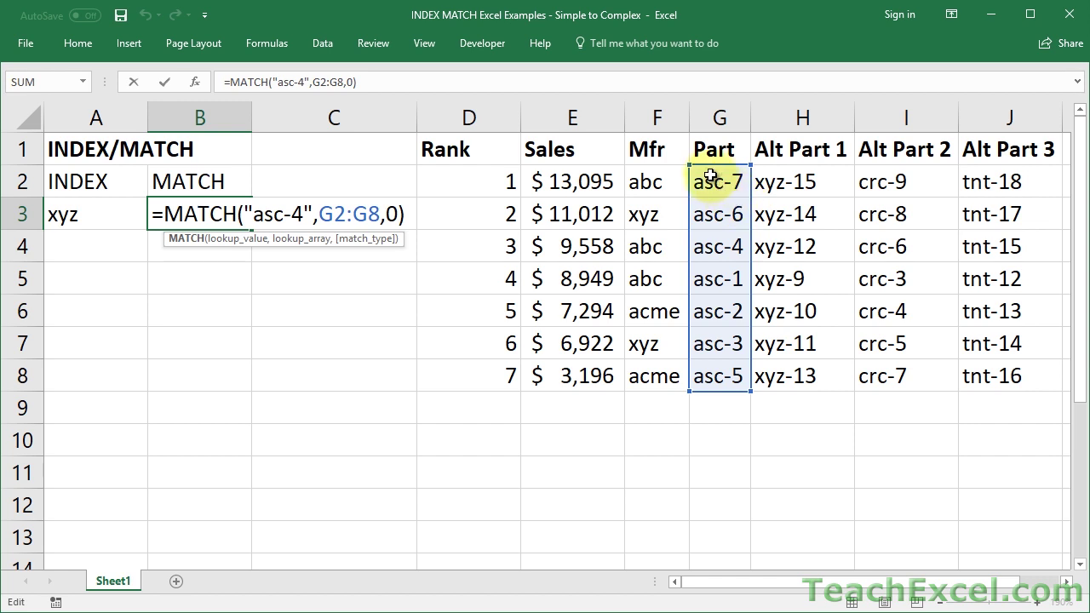
key(Escape)
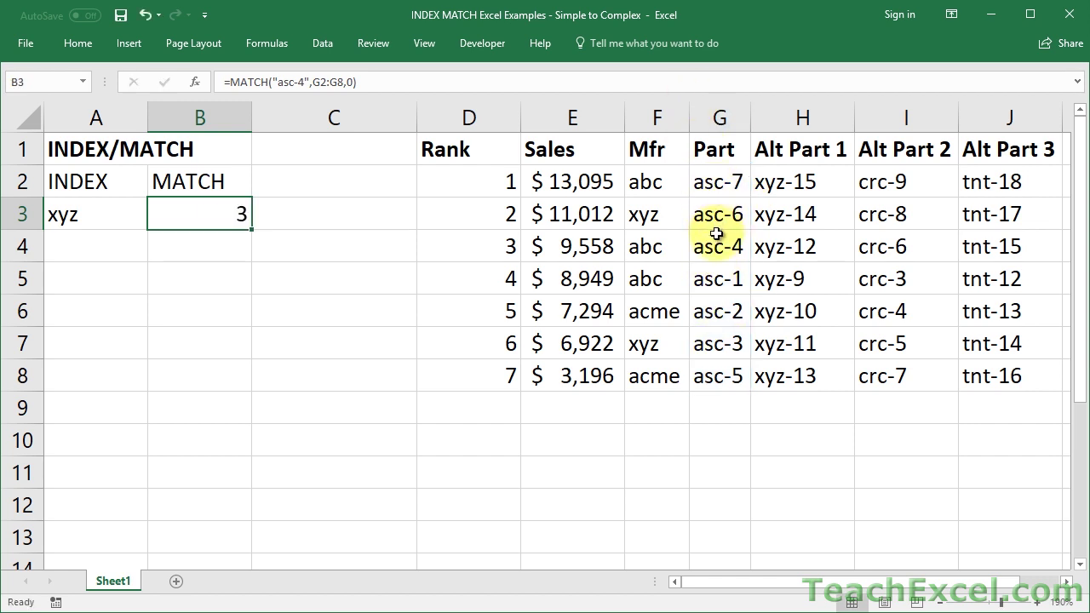
click(716, 246)
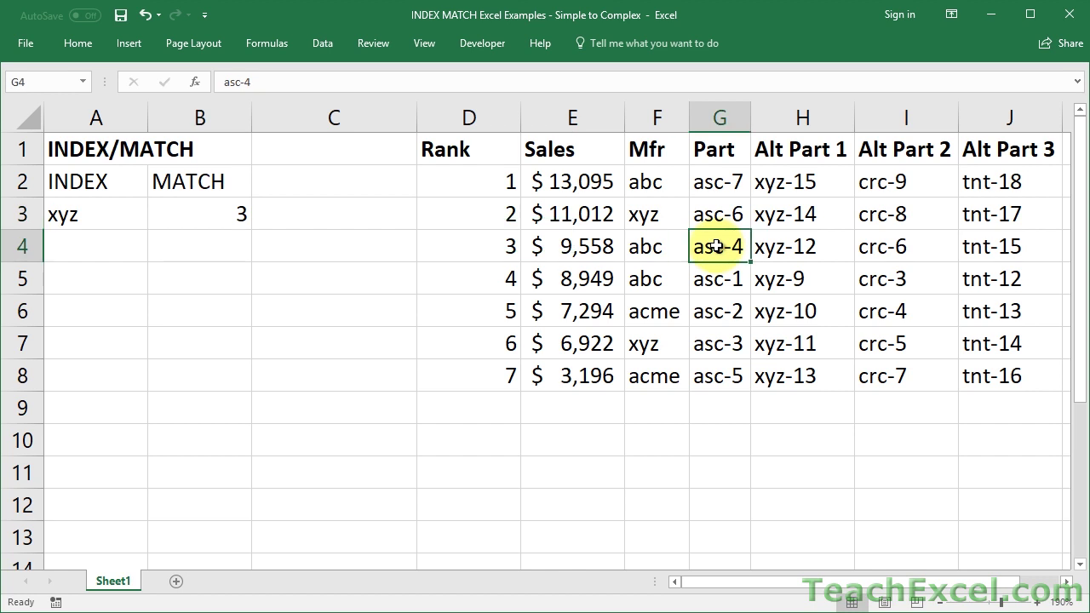
click(96, 214)
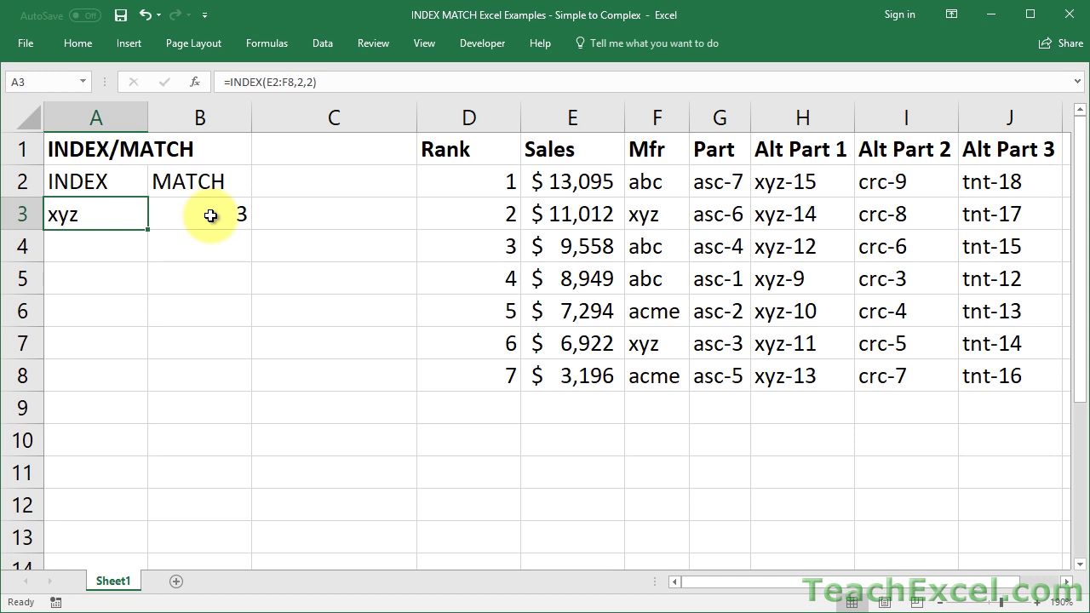
double_click(213, 215)
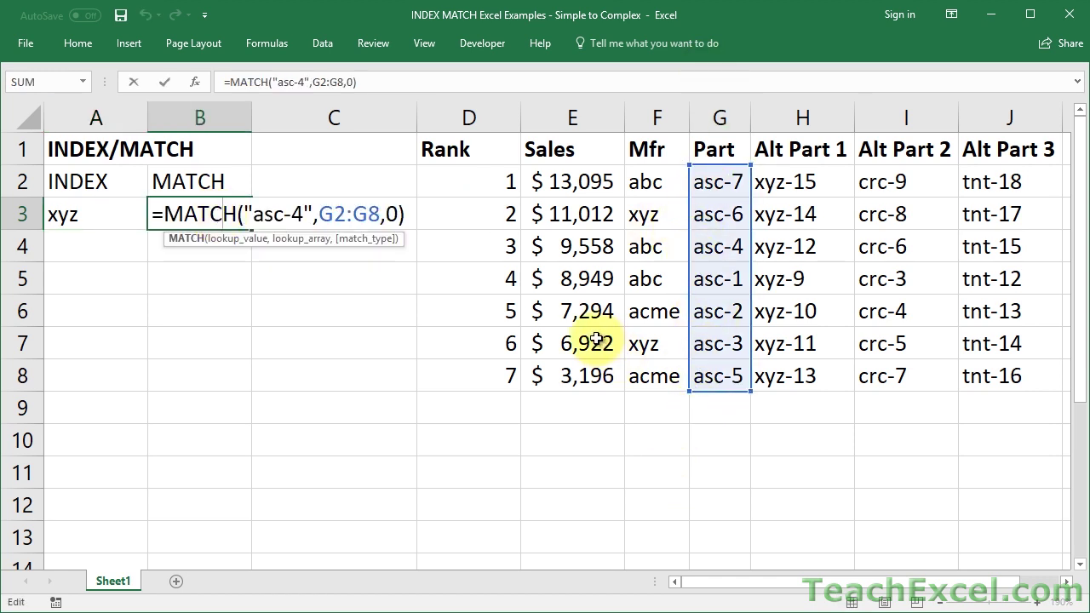
key(ctrl+Return)
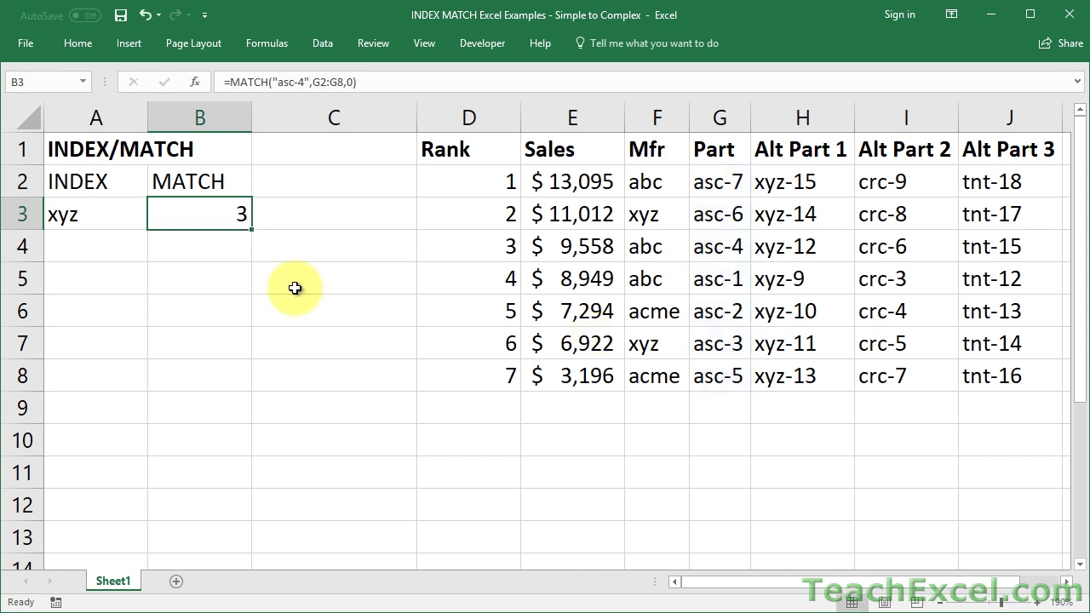
- Enter a MATCH formula in B4 that looks up "Alt Part 2" in the header range H1:J1 with exact match 0
click(190, 251)
text(=match()
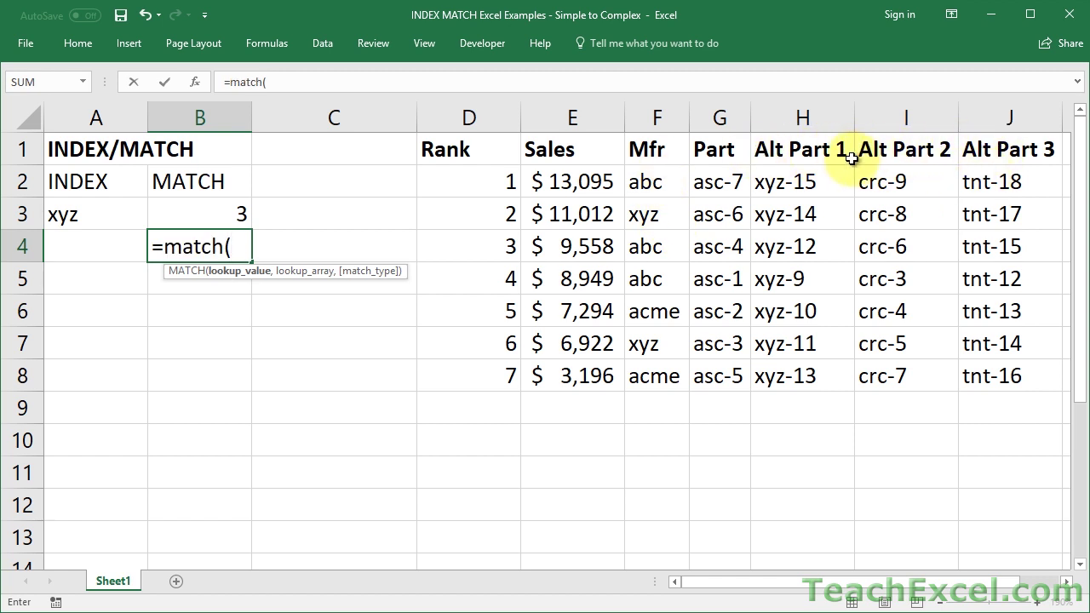
text("Alt P)
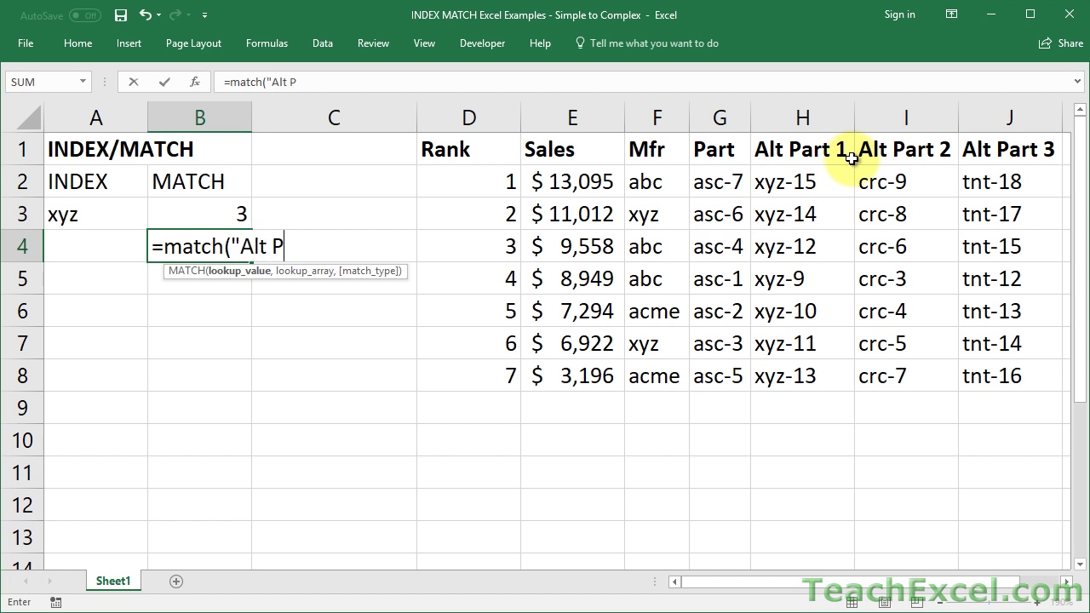
text(art 2",)
drag(803, 151, 1012, 152)
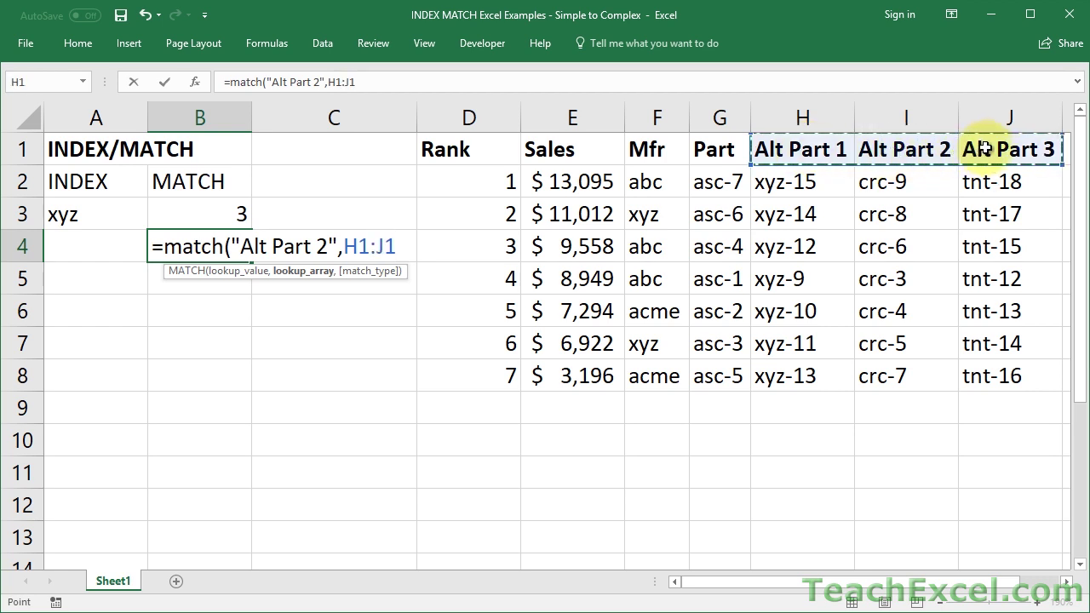
text(,)
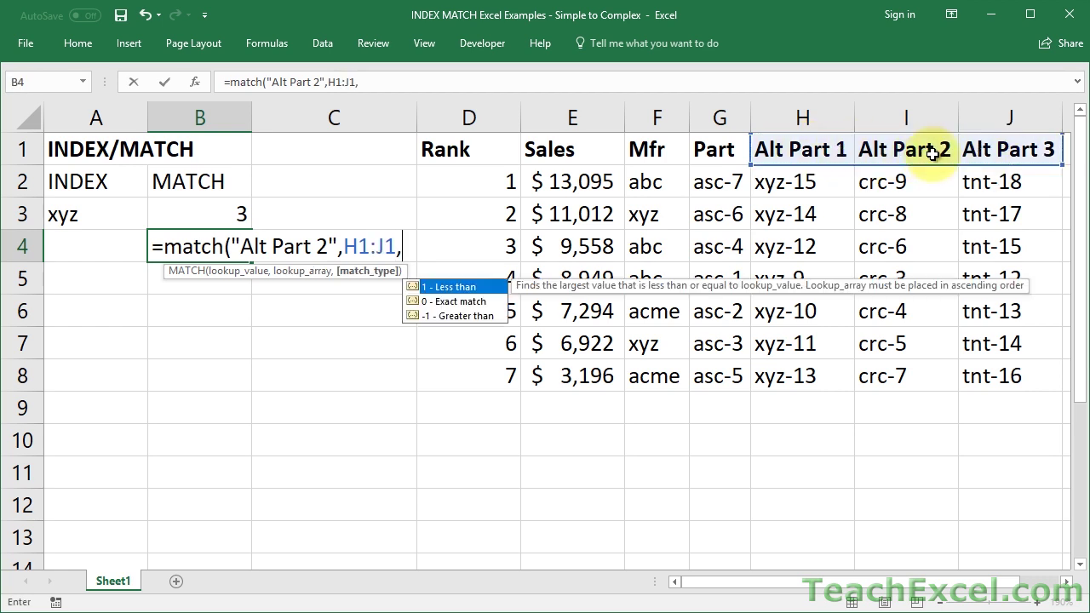
text(0))
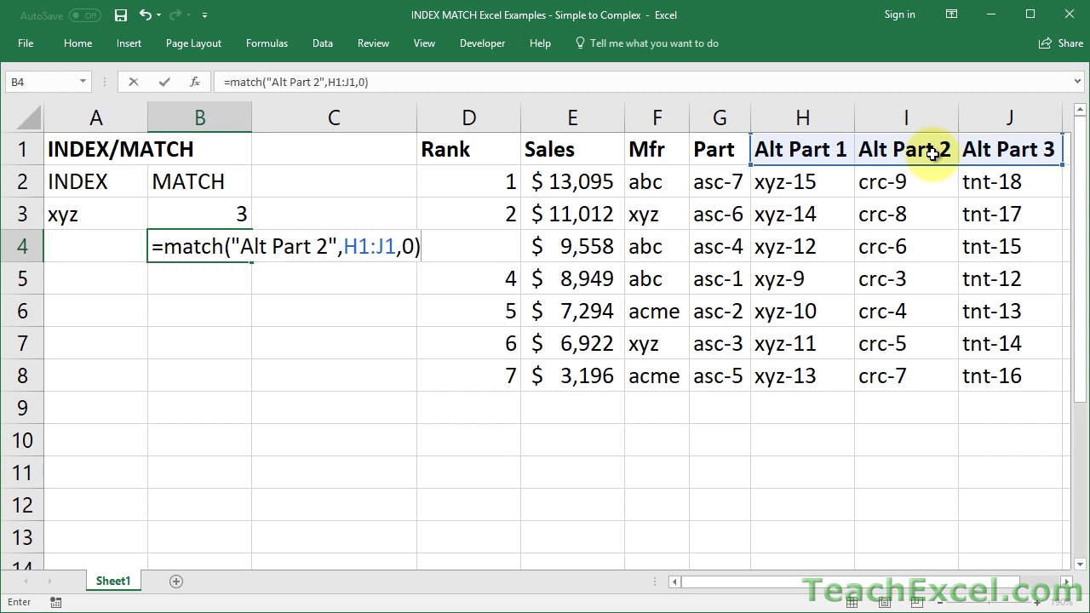
key(ctrl+Return)
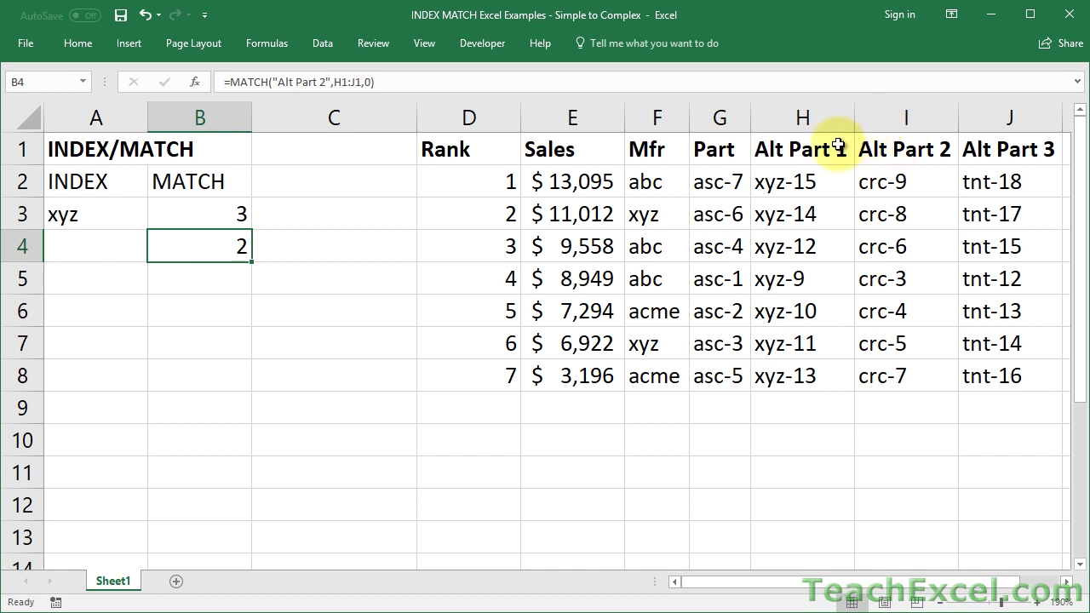
- Review the arguments of the MATCH formula in B4 and the row and column numbers of the INDEX formula in A3
double_click(170, 246)
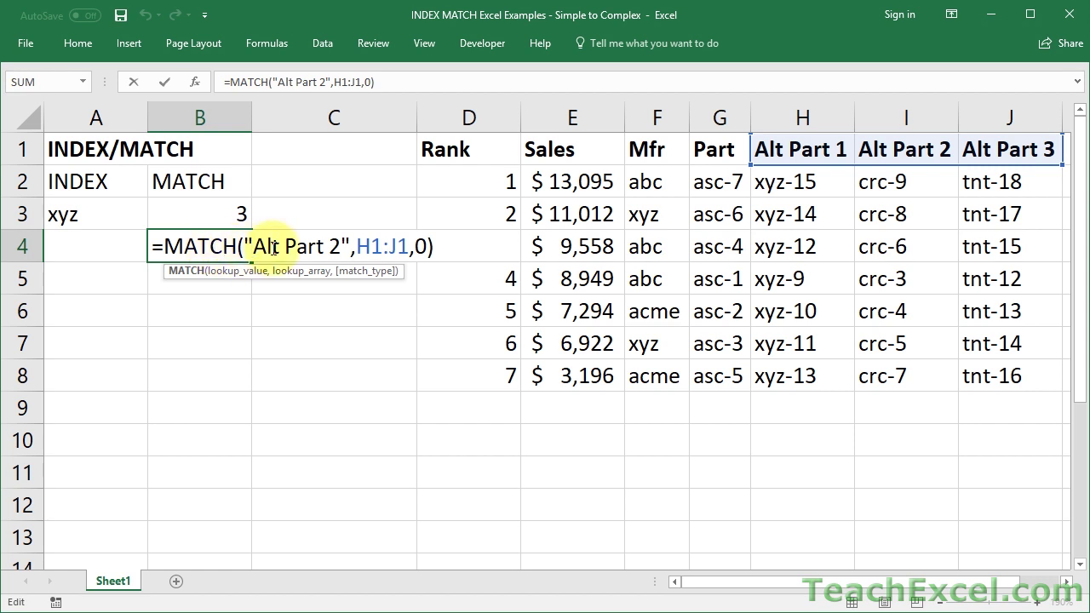
click(357, 246)
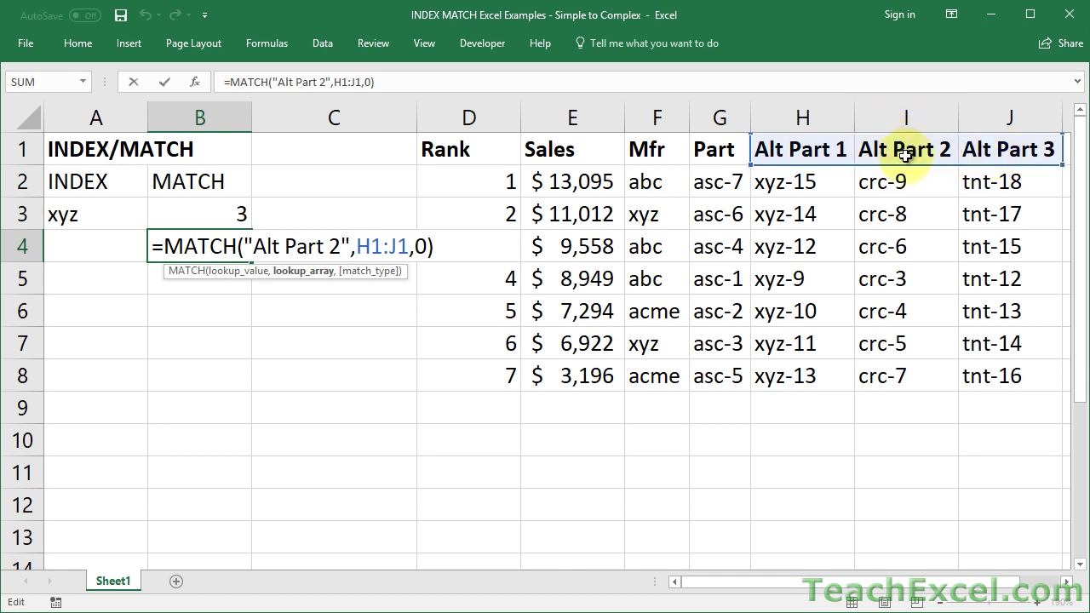
key(ctrl+Return)
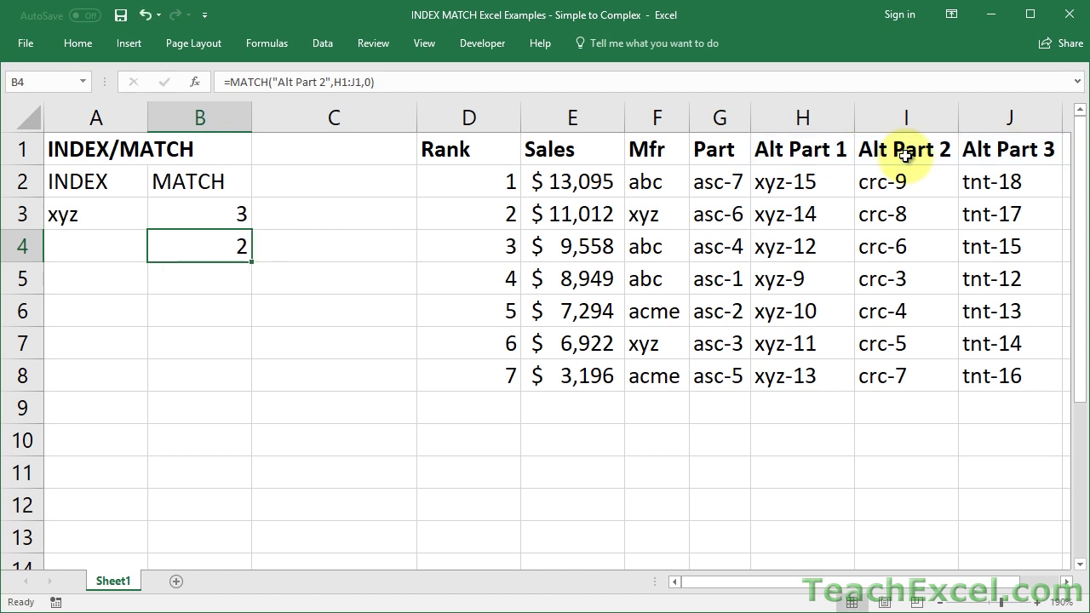
double_click(66, 215)
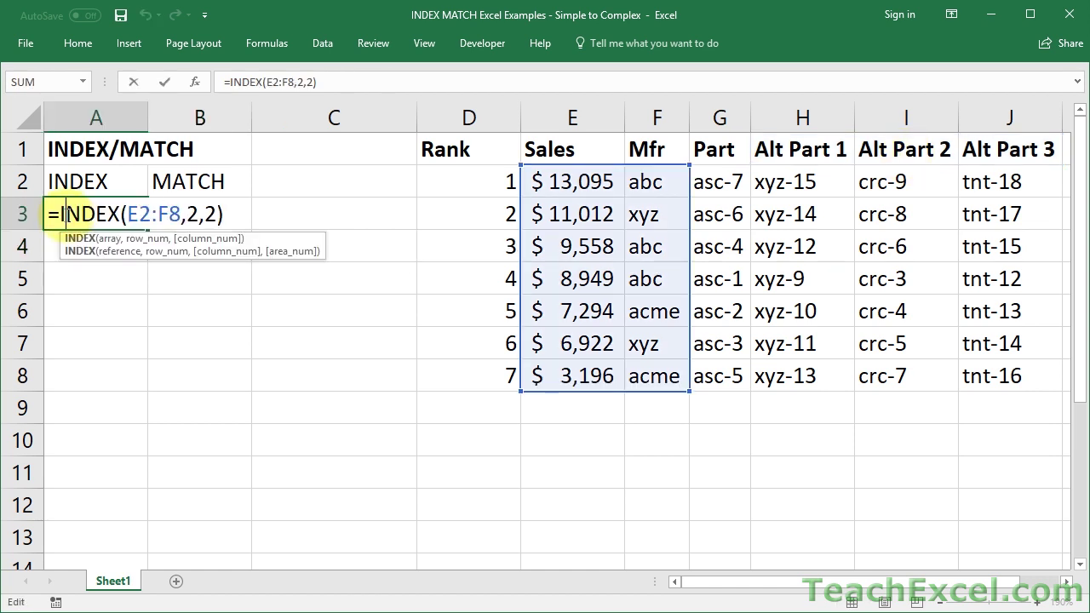
double_click(192, 214)
double_click(210, 214)
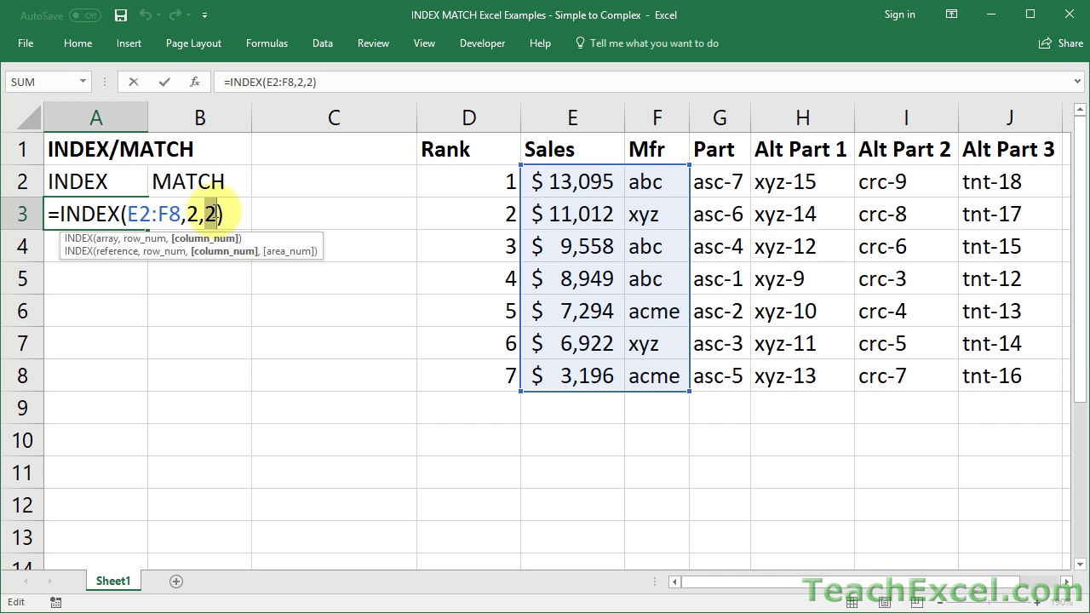
key(ctrl+Return)
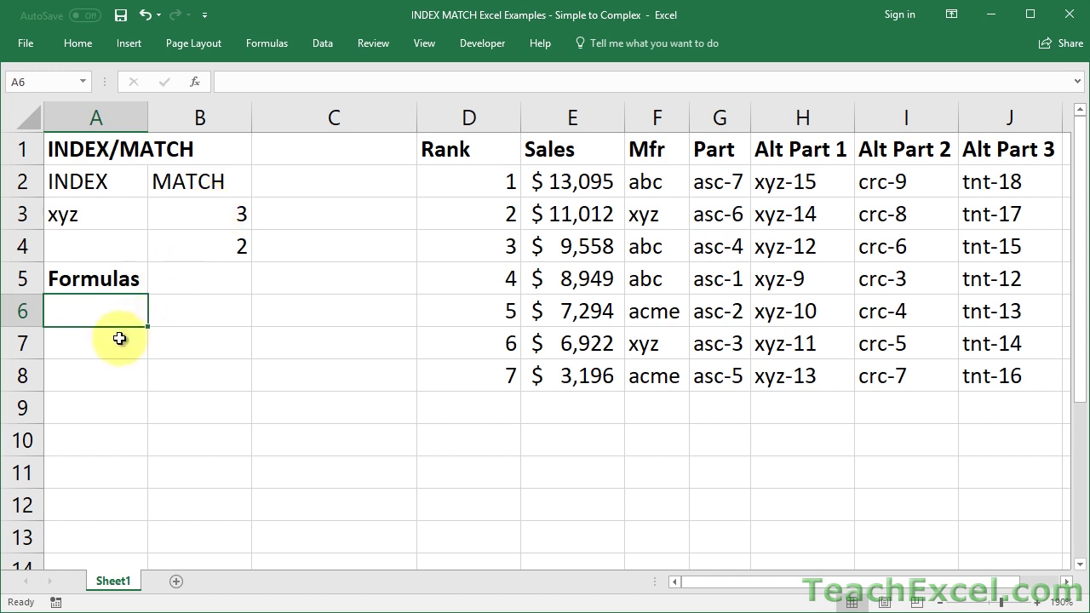
- Start an INDEX formula in A6 with the Sales values E2:E8 as its array
text(=i)
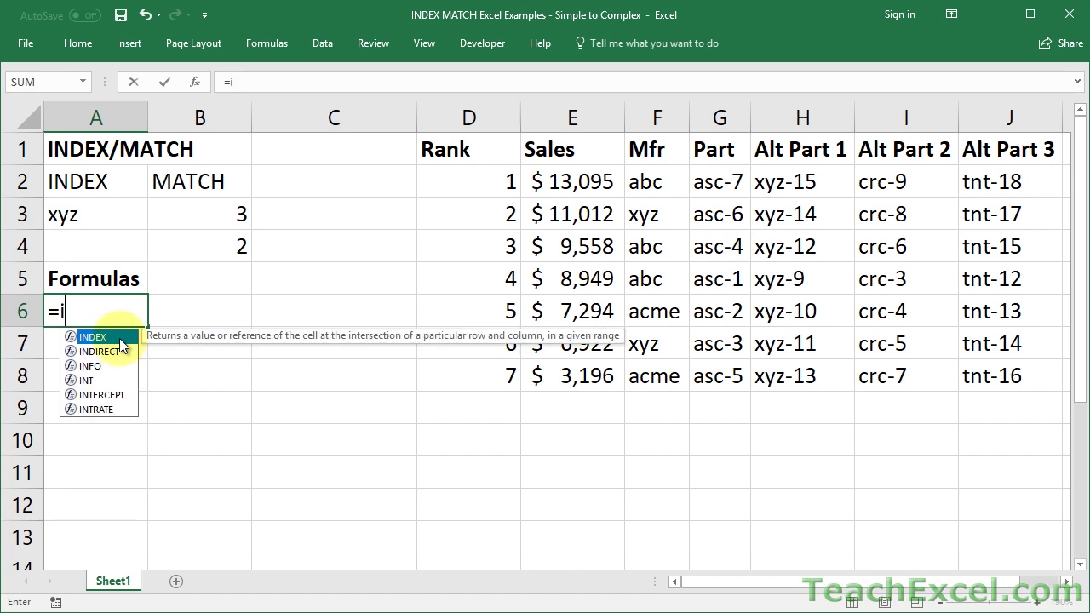
text(ndex)
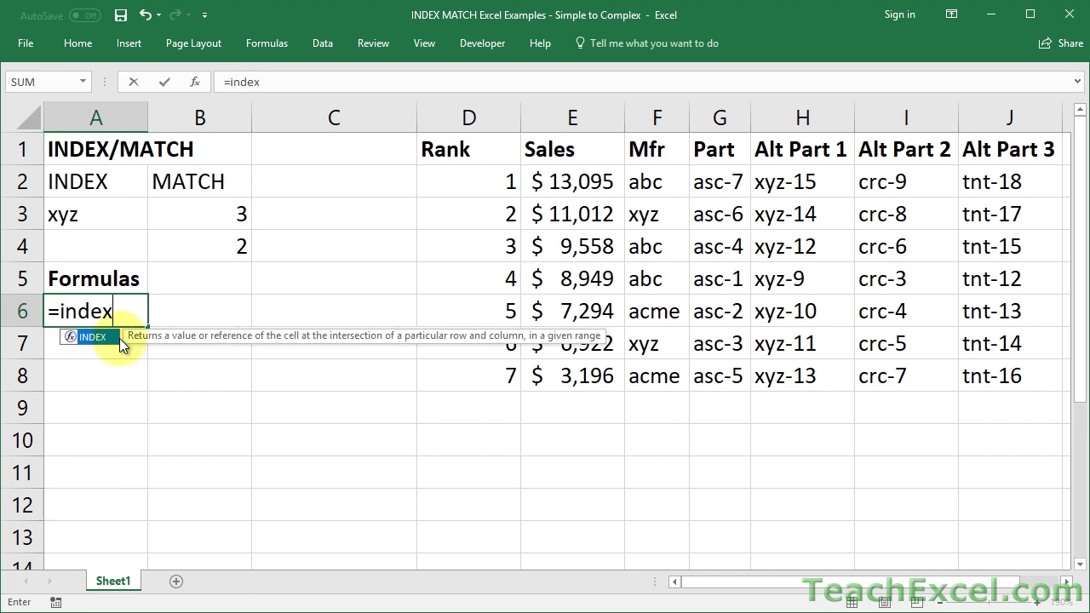
text(()
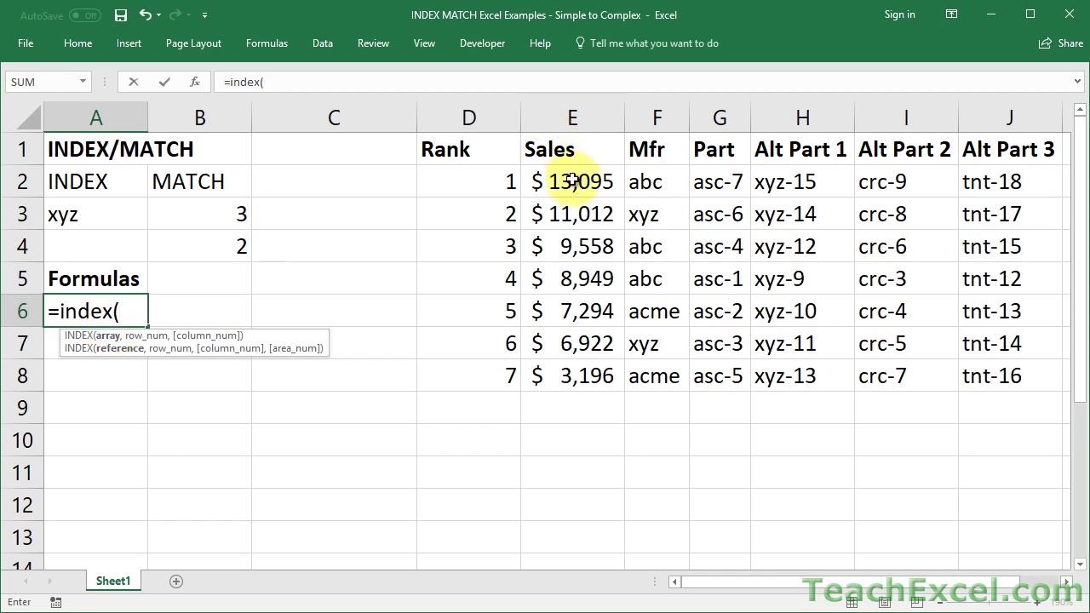
drag(573, 179, 570, 385)
text(,)
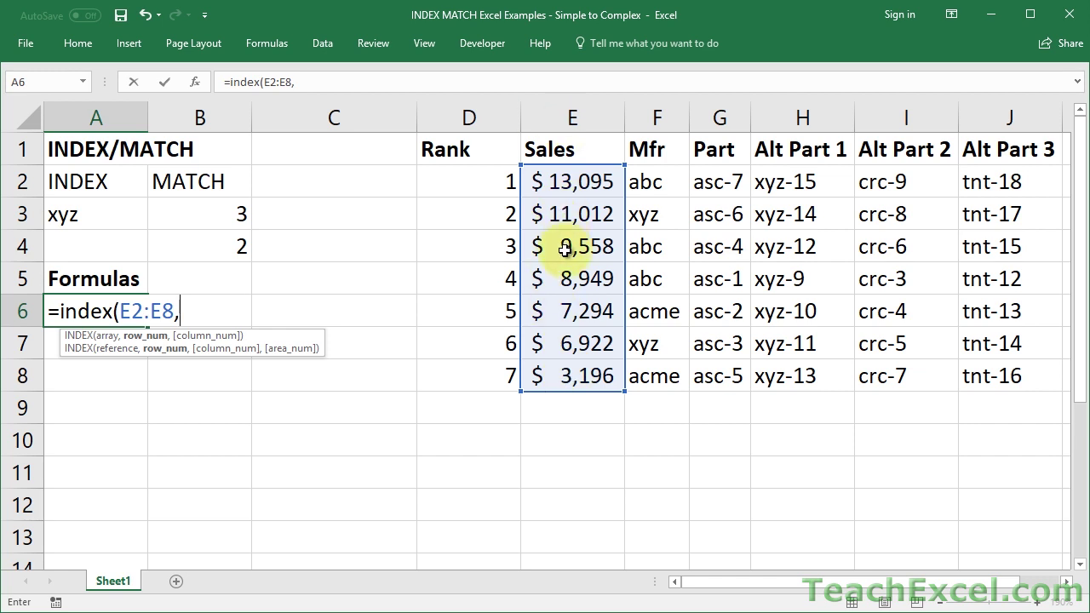
- Complete the A6 formula with a nested MATCH for the row number, looking up "asc-4" in G2:G8 with exact match 0
text(matc)
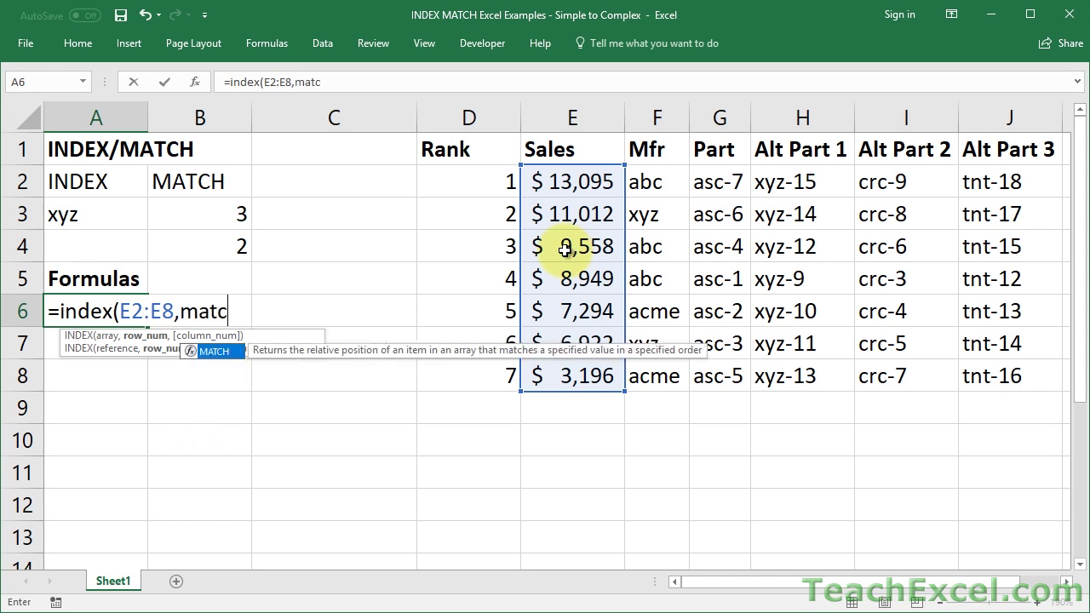
text(h()
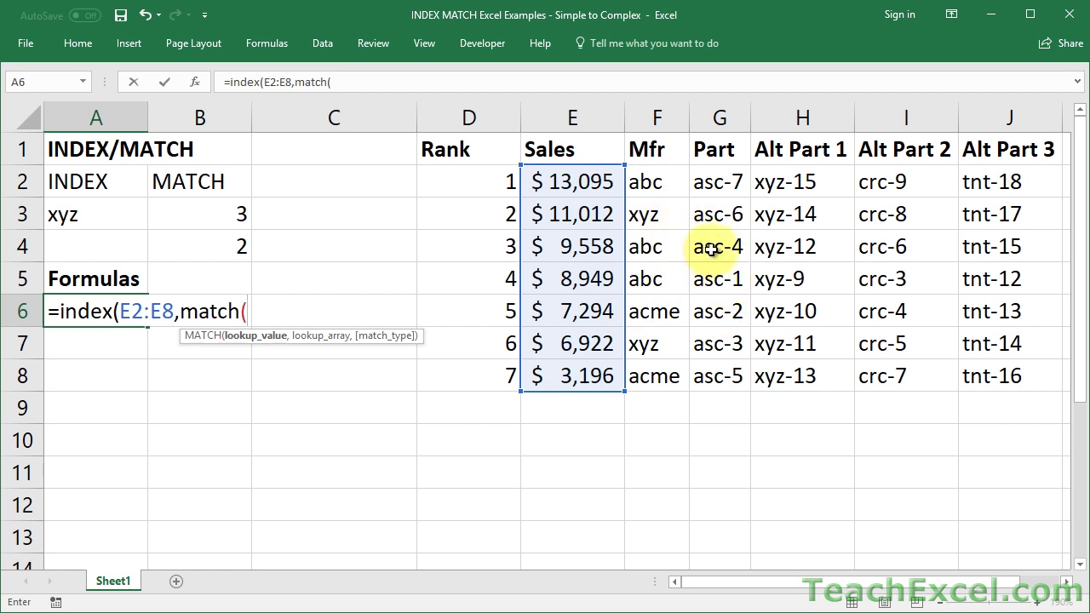
text("asc-4)
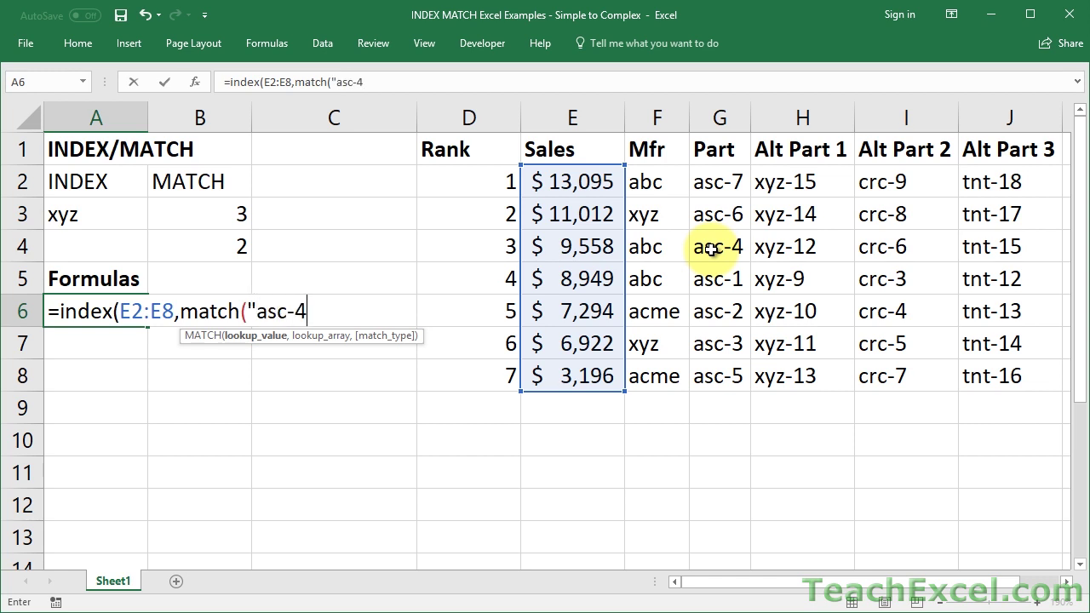
text(")
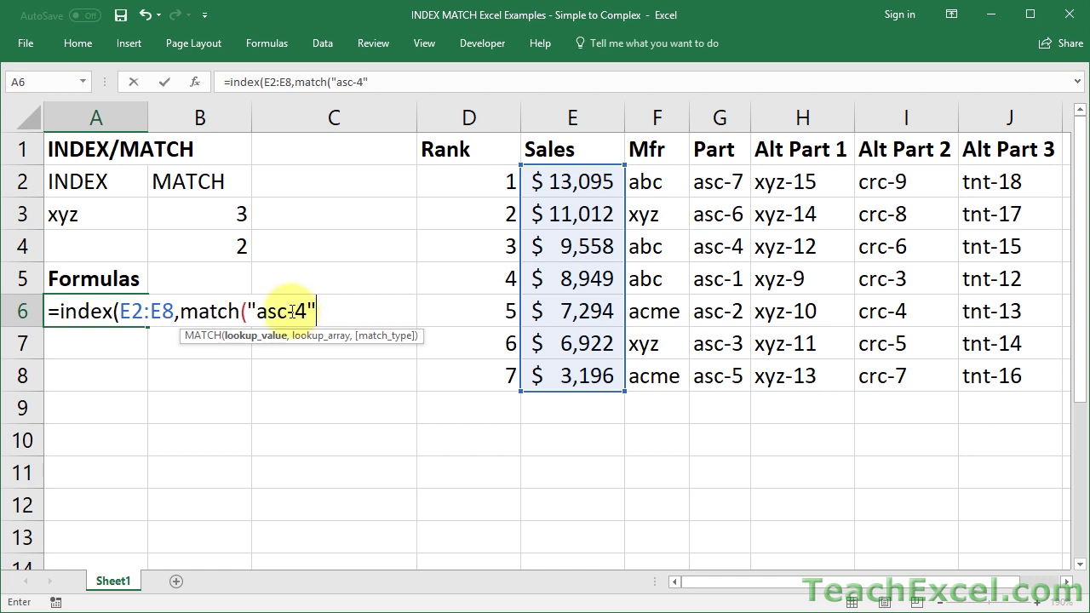
text(,)
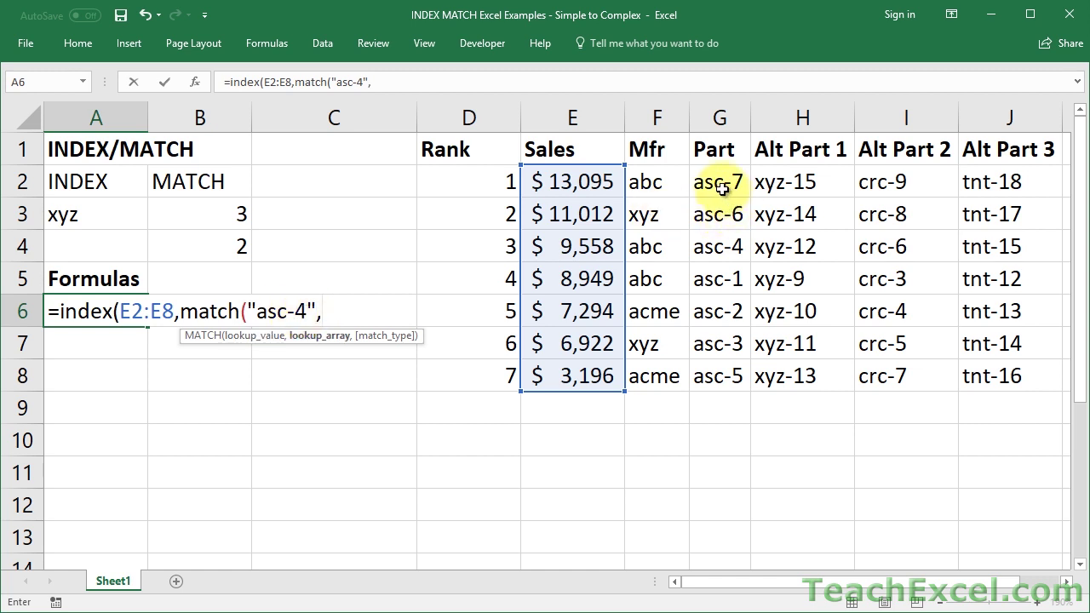
drag(720, 186, 714, 383)
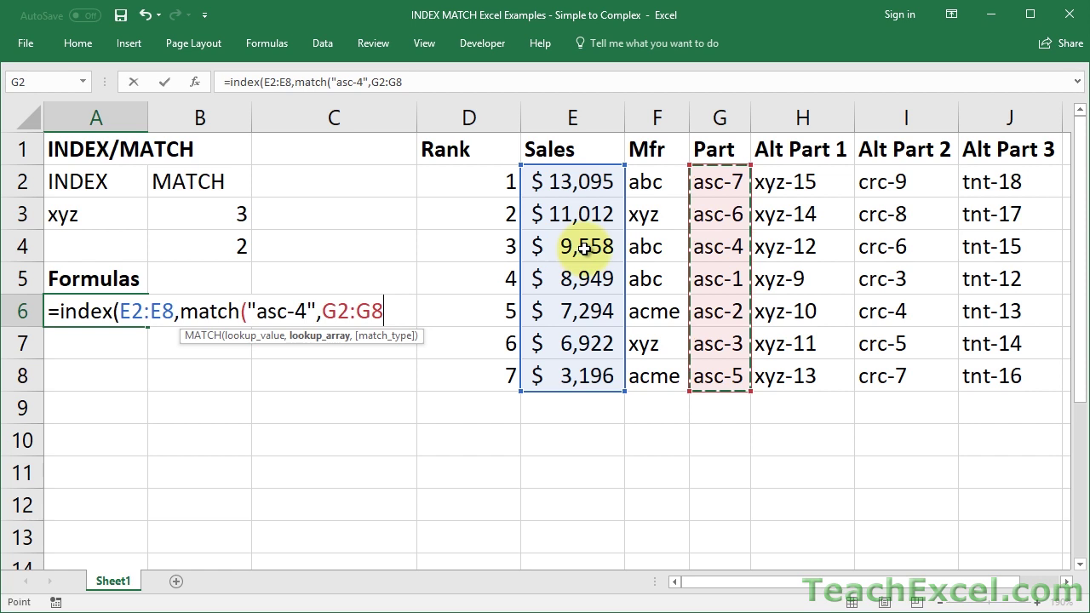
mouse_move(741, 214)
mouse_down()
mouse_move(748, 195)
mouse_move(742, 246)
mouse_move(744, 199)
mouse_up()
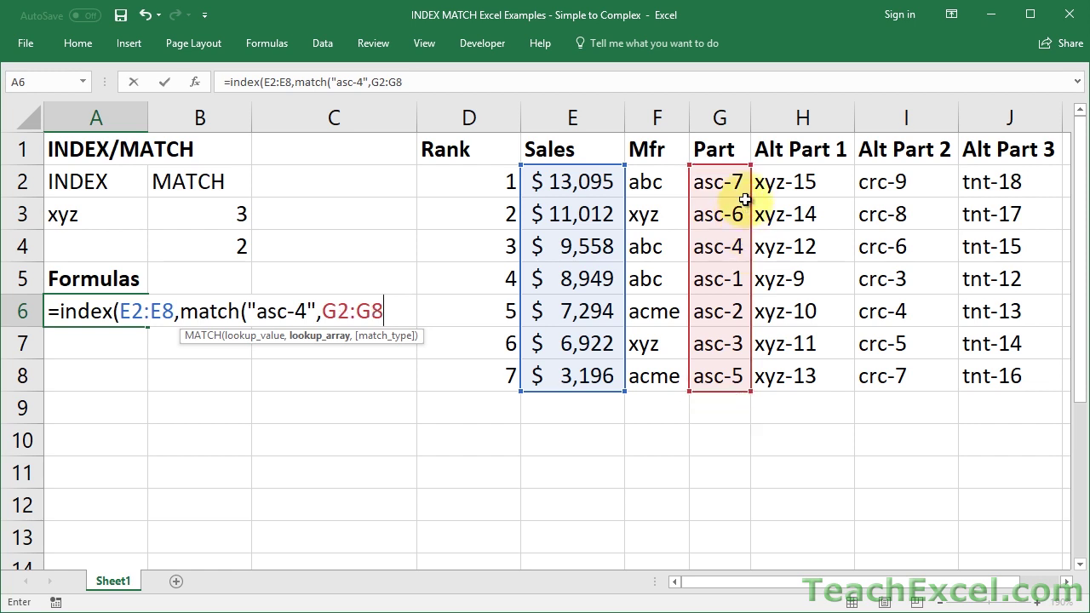
text(,)
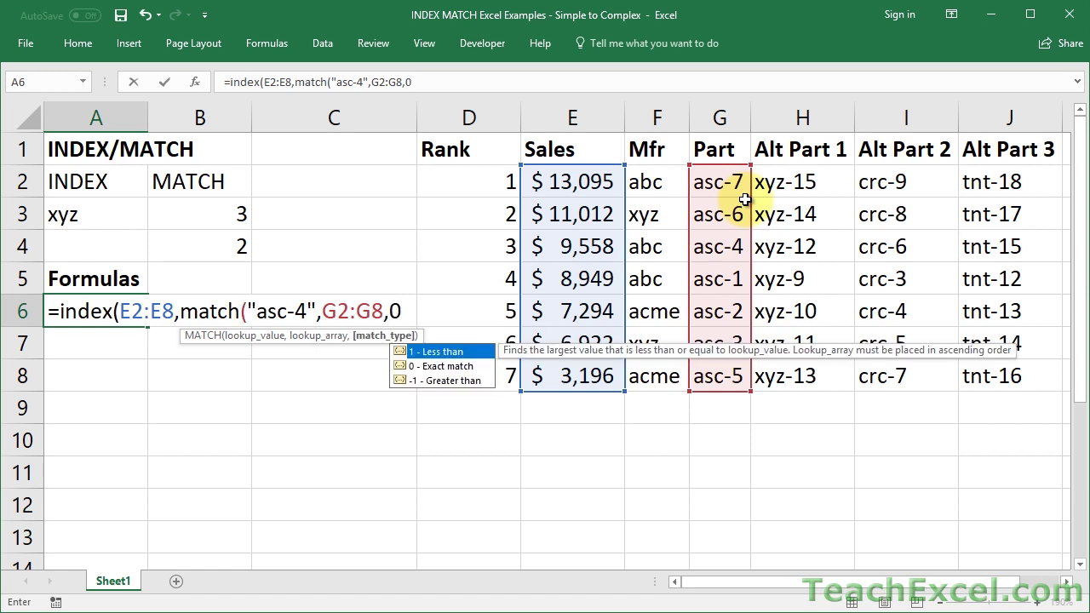
text(0))
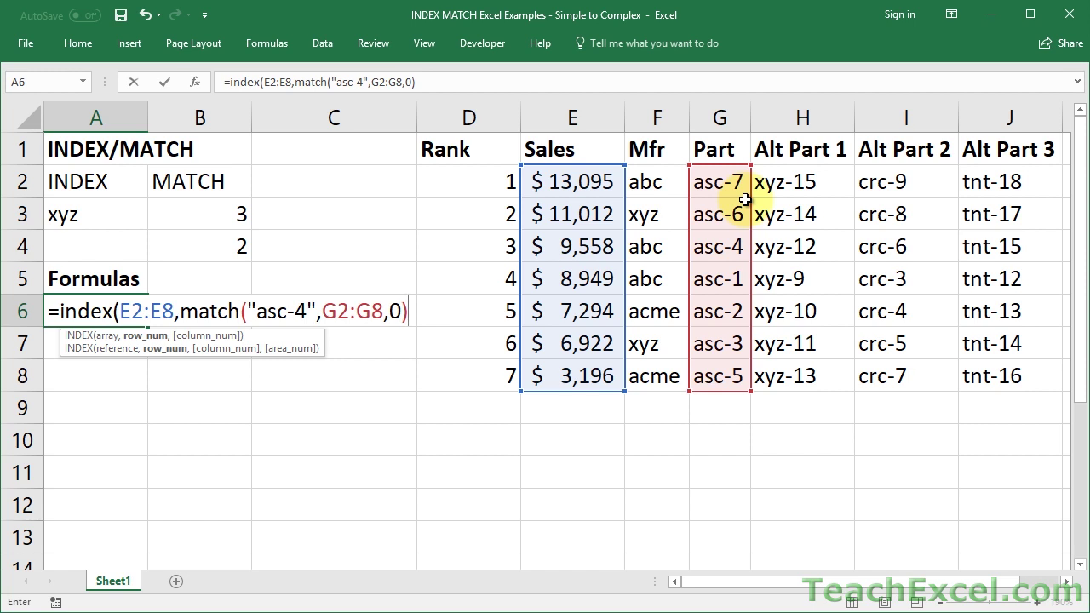
text())
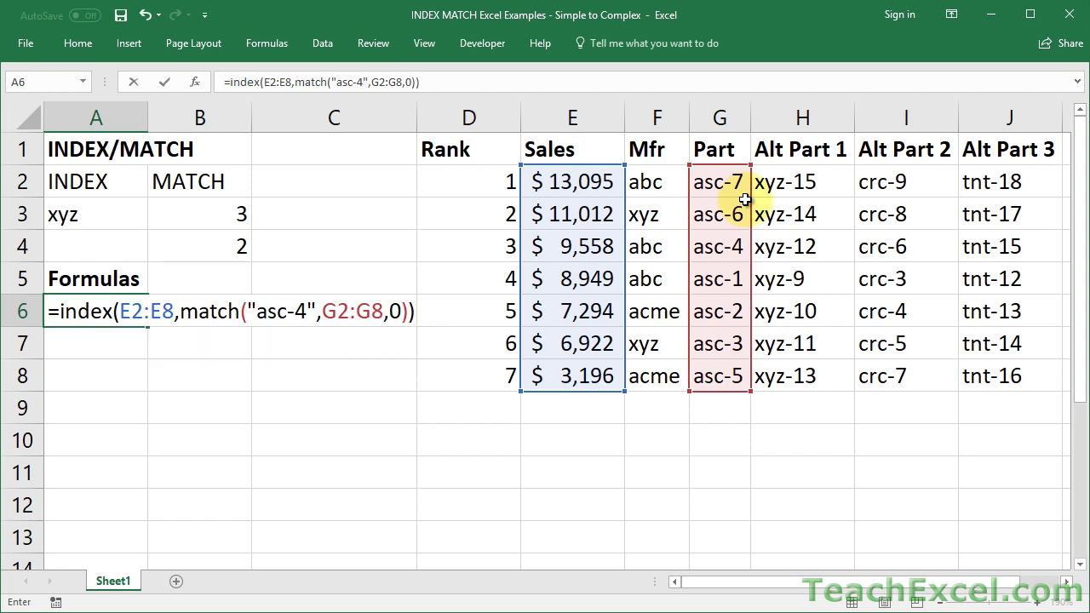
key(ctrl+Return)
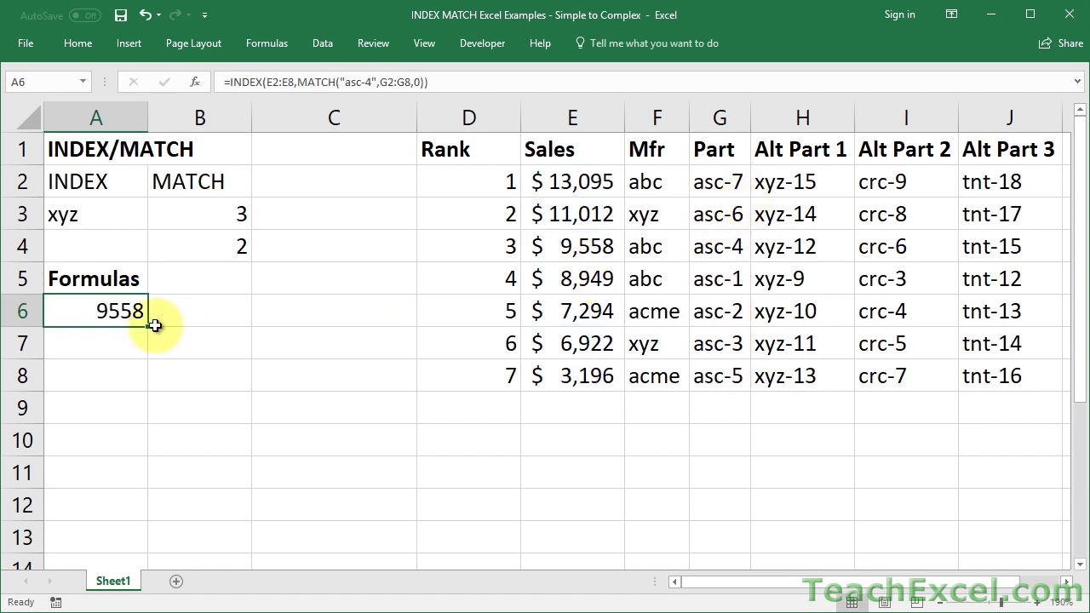
- Try replacing the nested MATCH function in A6 with the fixed row number 3, and undo the replacement
double_click(68, 314)
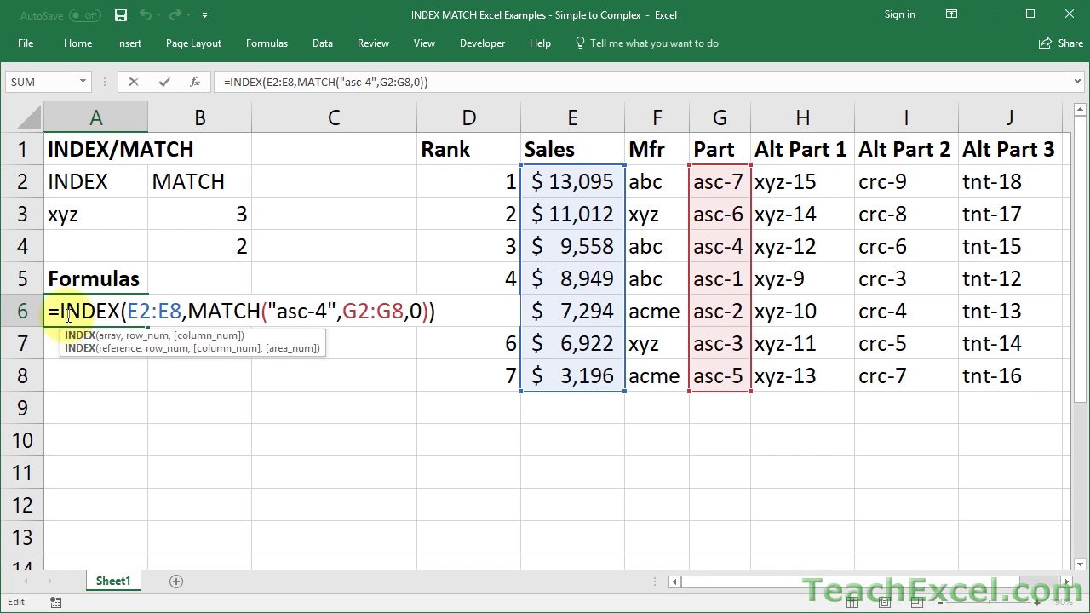
drag(187, 313, 432, 314)
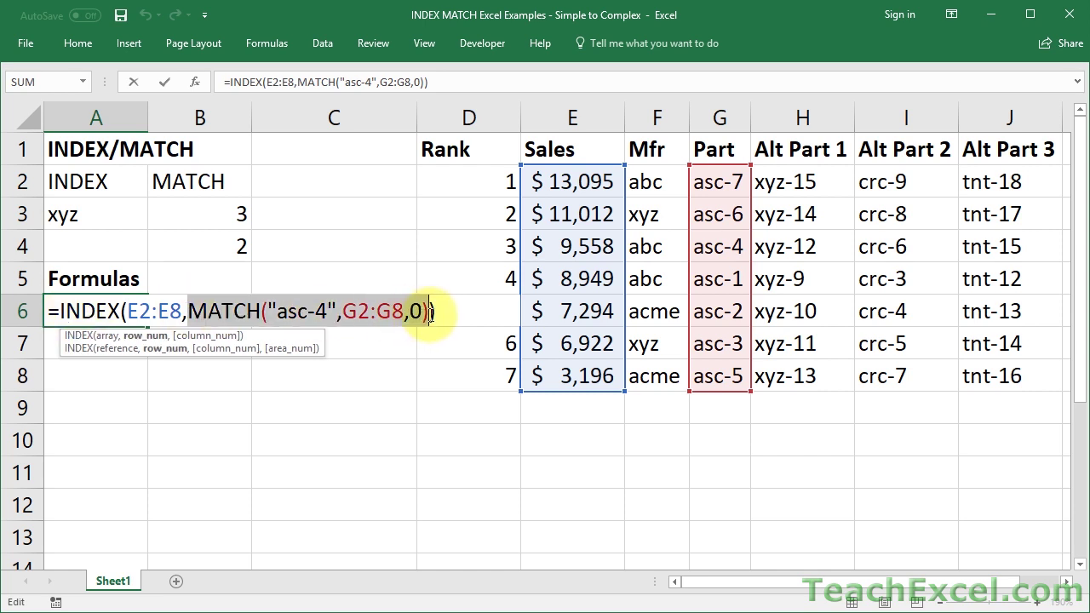
text(3)
key(ctrl+Return)
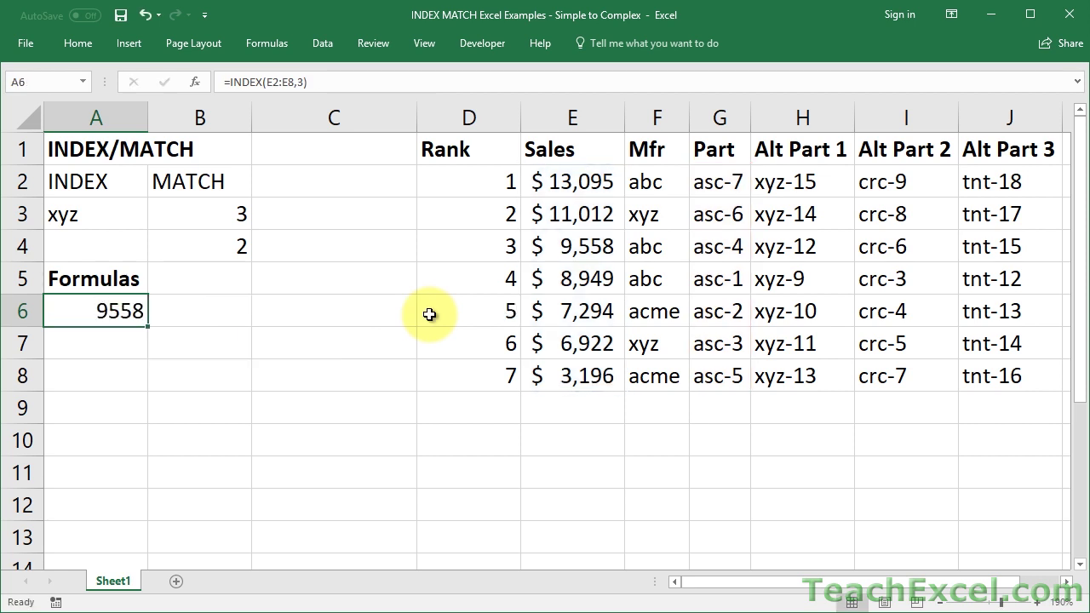
key(ctrl+z)
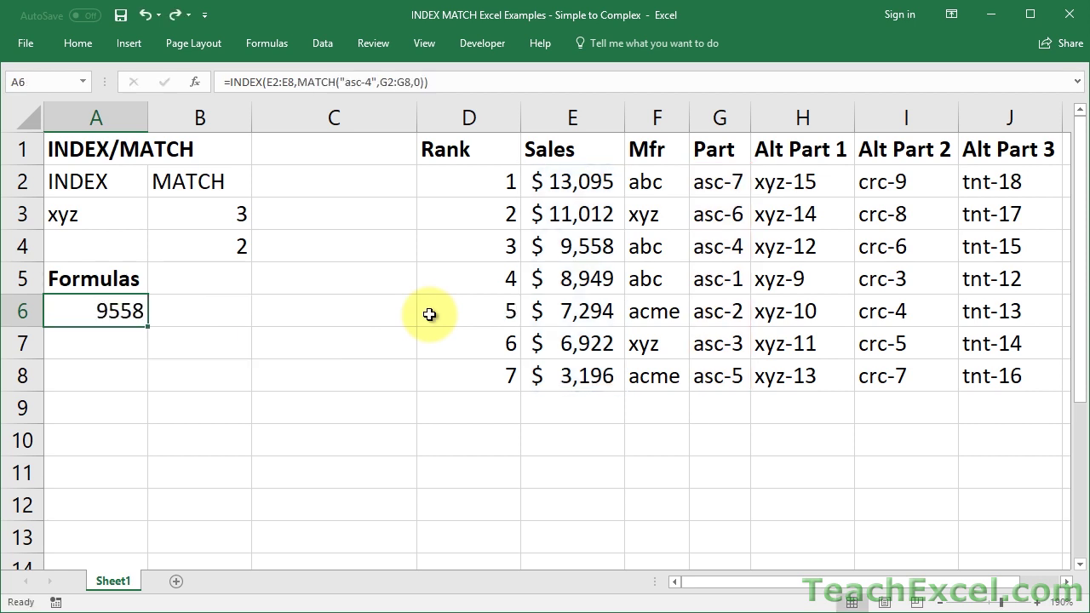
- Review the formula in A6, and start an INDEX formula in A7 with the alternate parts in H2:J2 as its array
double_click(86, 315)
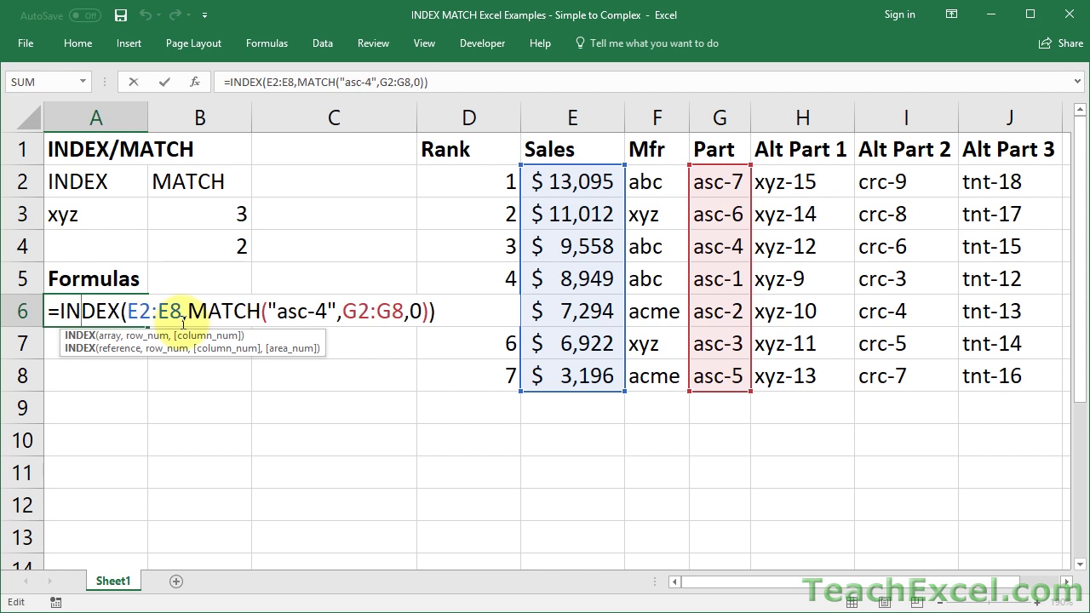
key(Return)
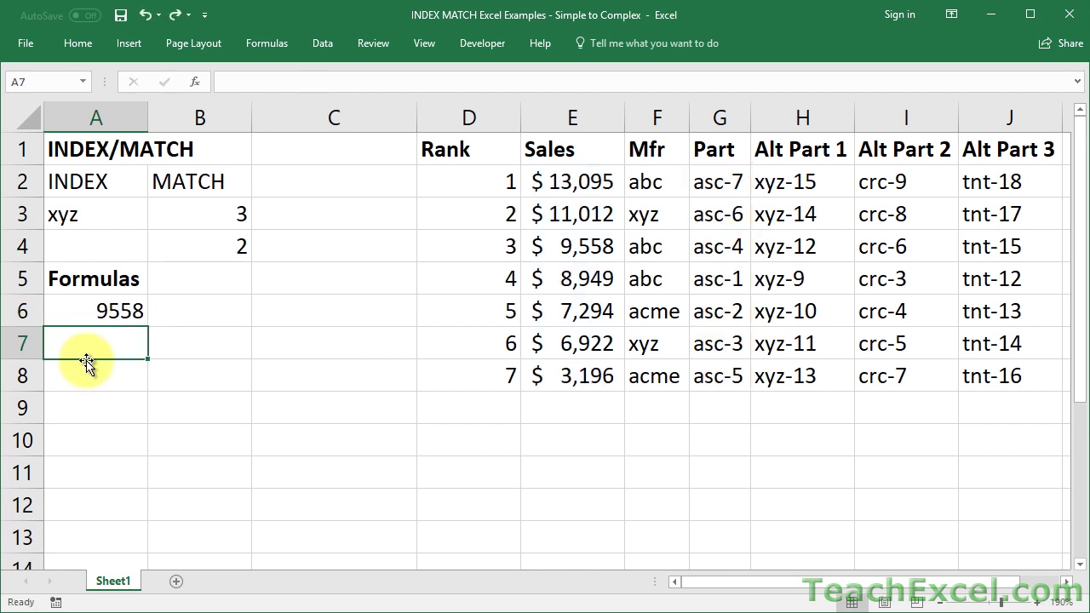
text(=inde)
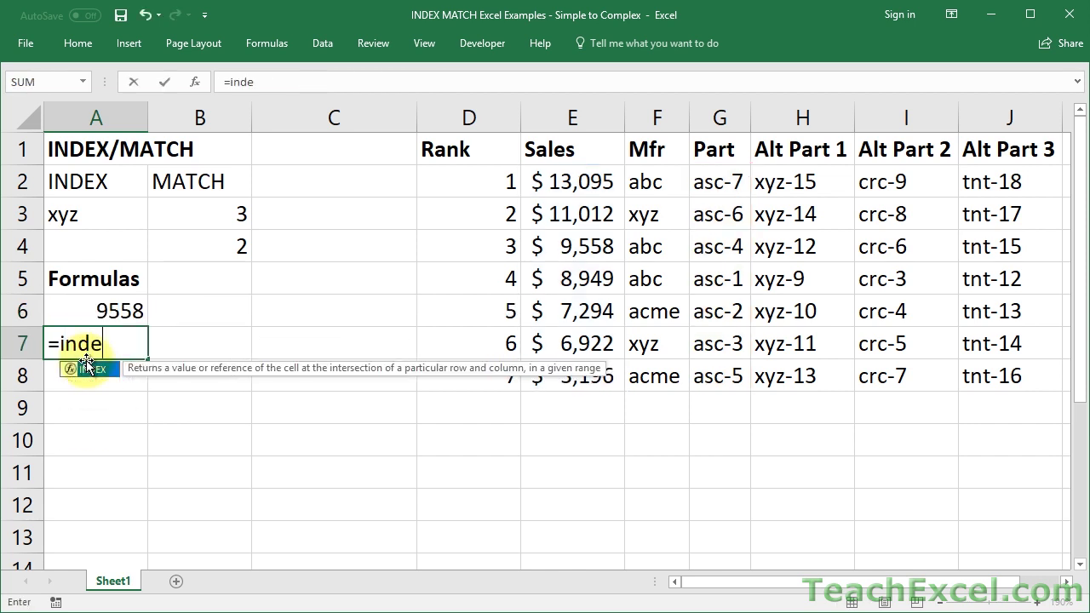
text(x()
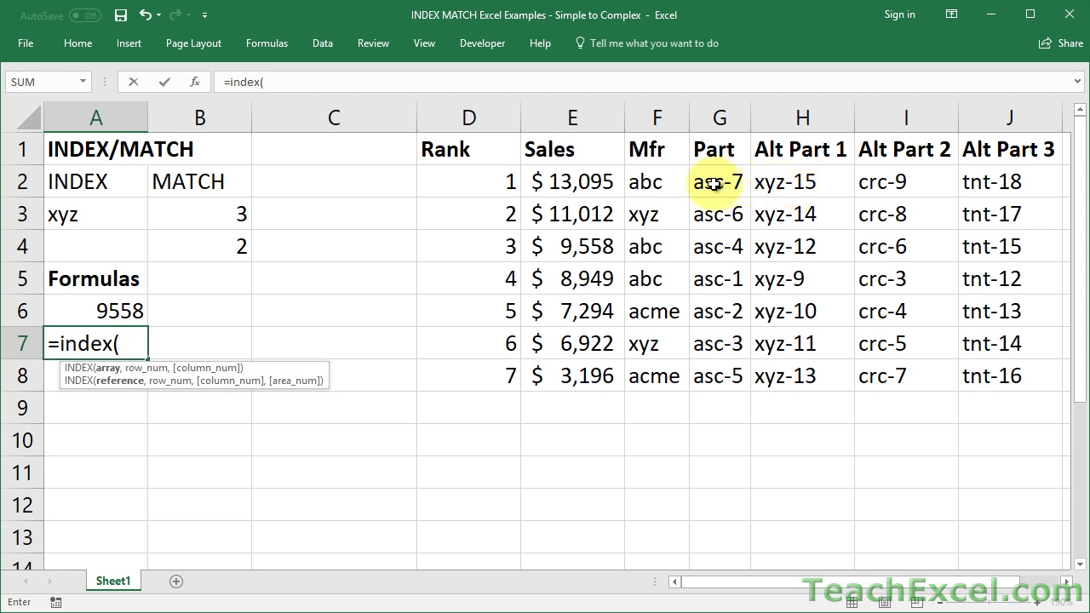
drag(796, 181, 1003, 182)
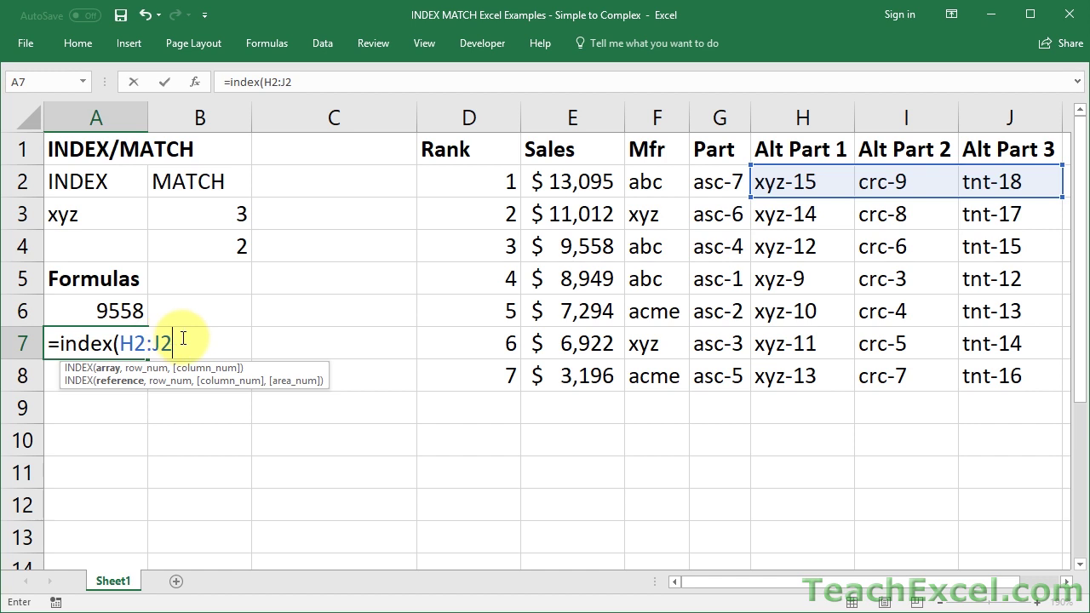
text(,)
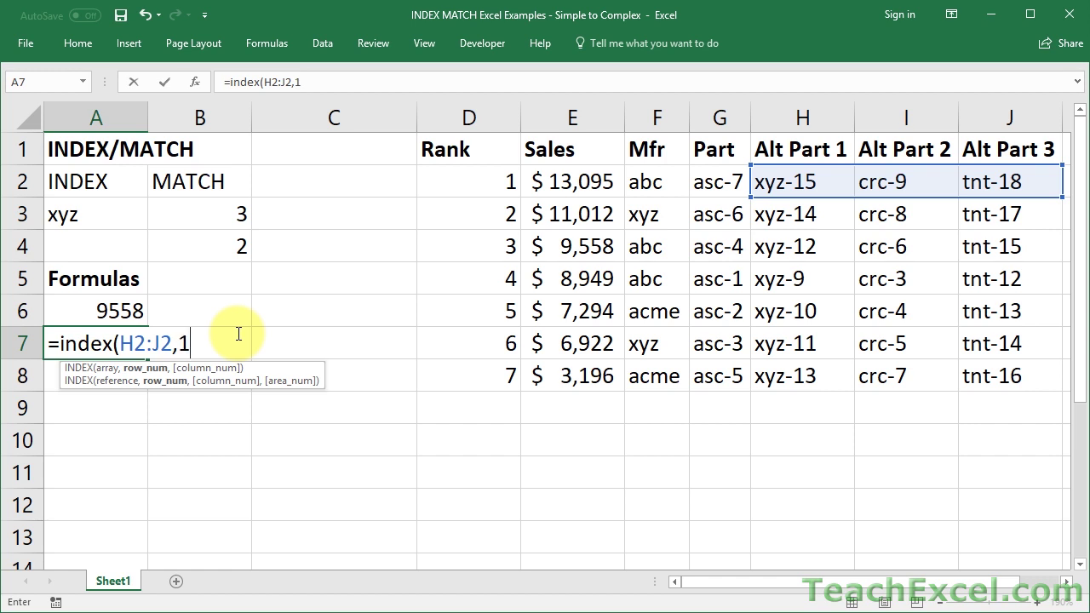
text(,)
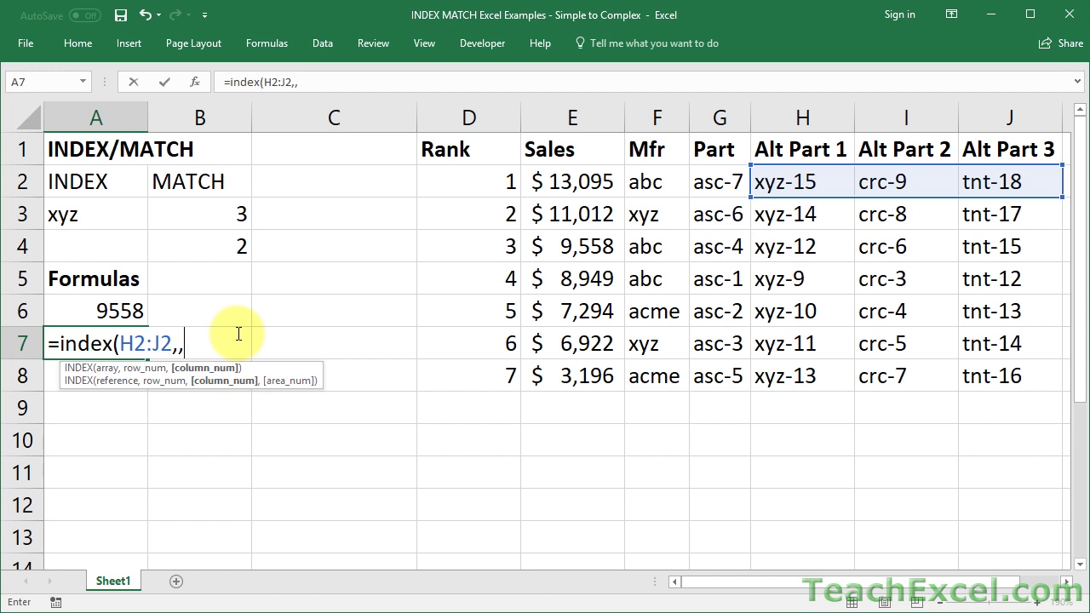
key(BackSpace)
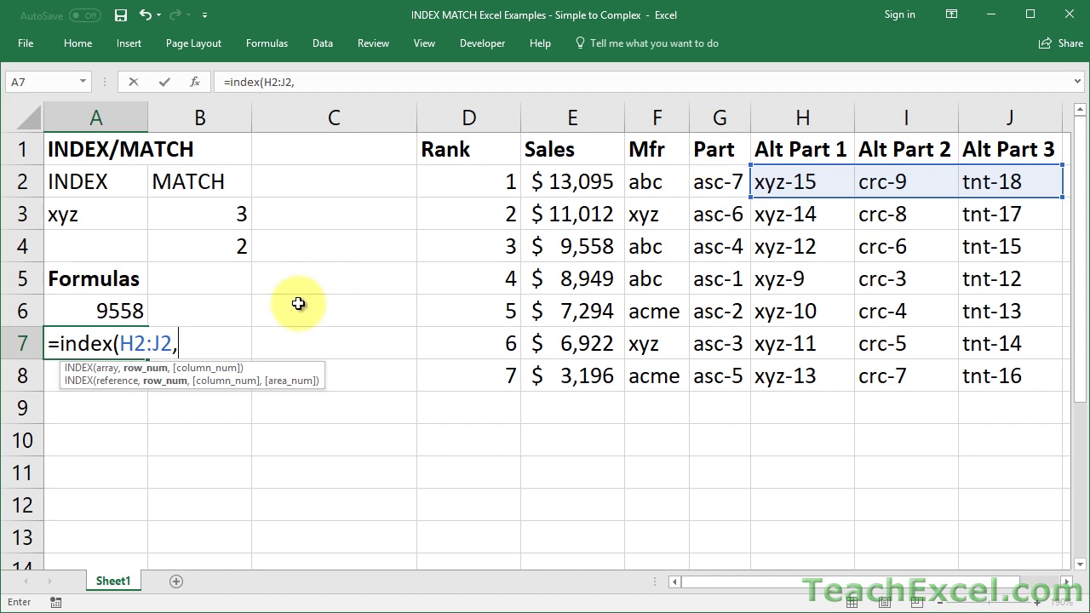
text(1)
key(BackSpace)
text(,)
key(BackSpace)
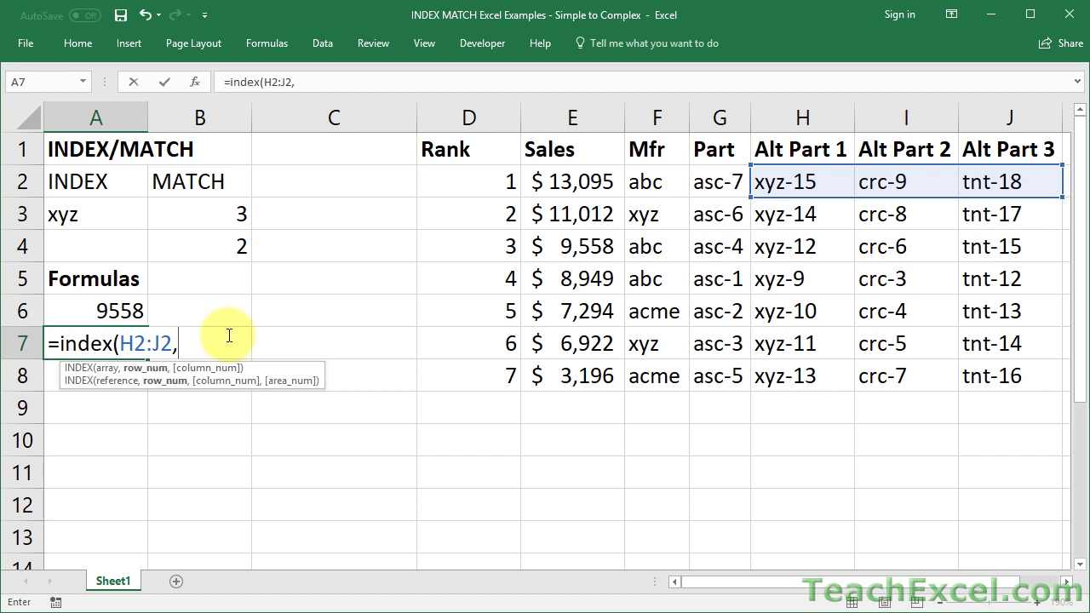
- Complete the A7 formula with a nested MATCH that looks up "alt part 2" in H1:J1 with exact match 0
text(match)
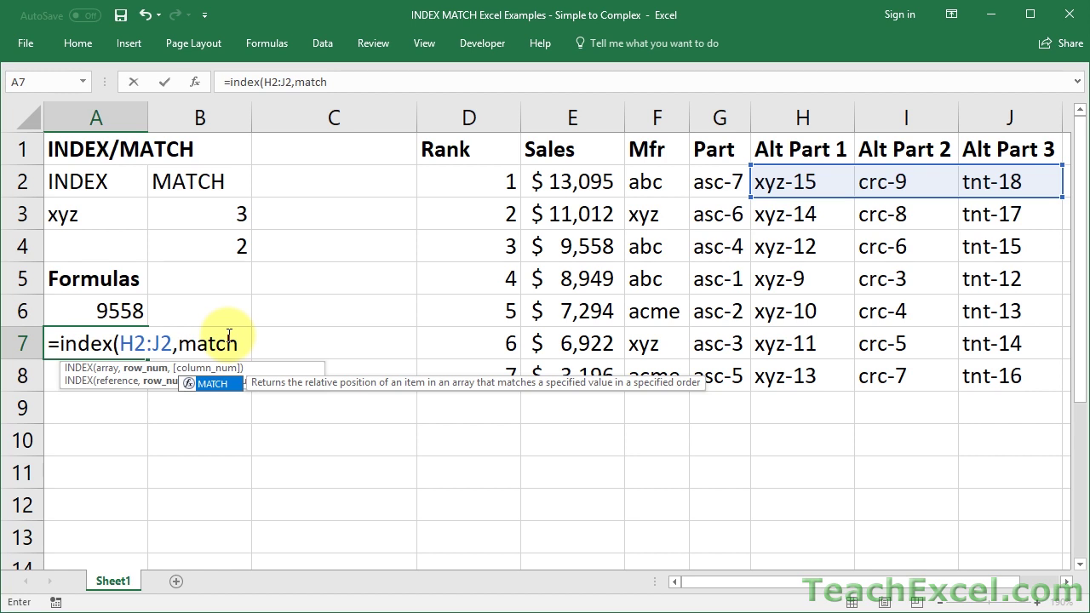
text(()
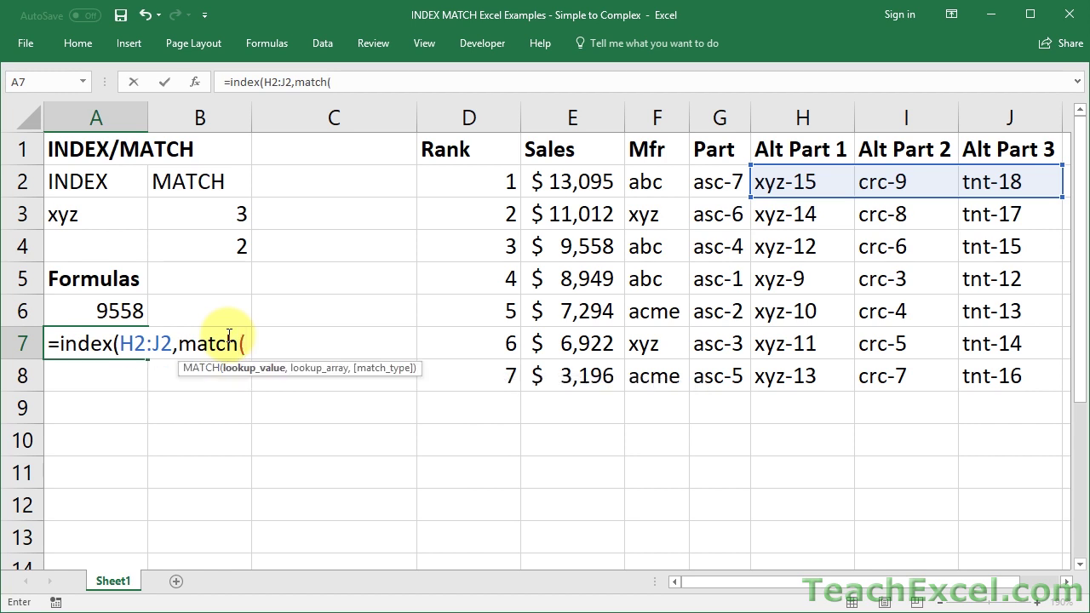
text("alt part)
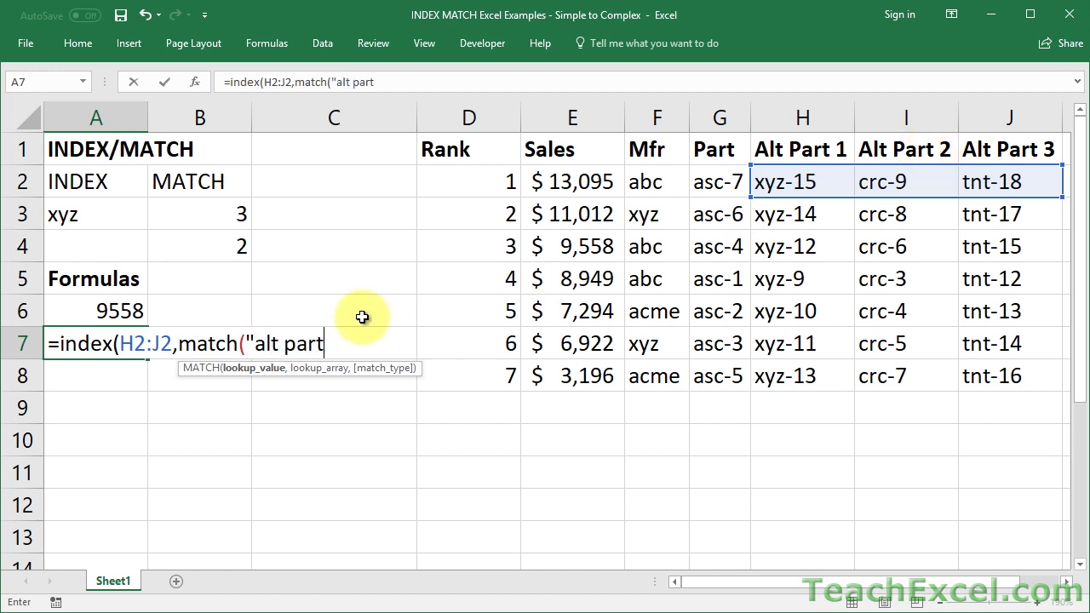
text( 2",)
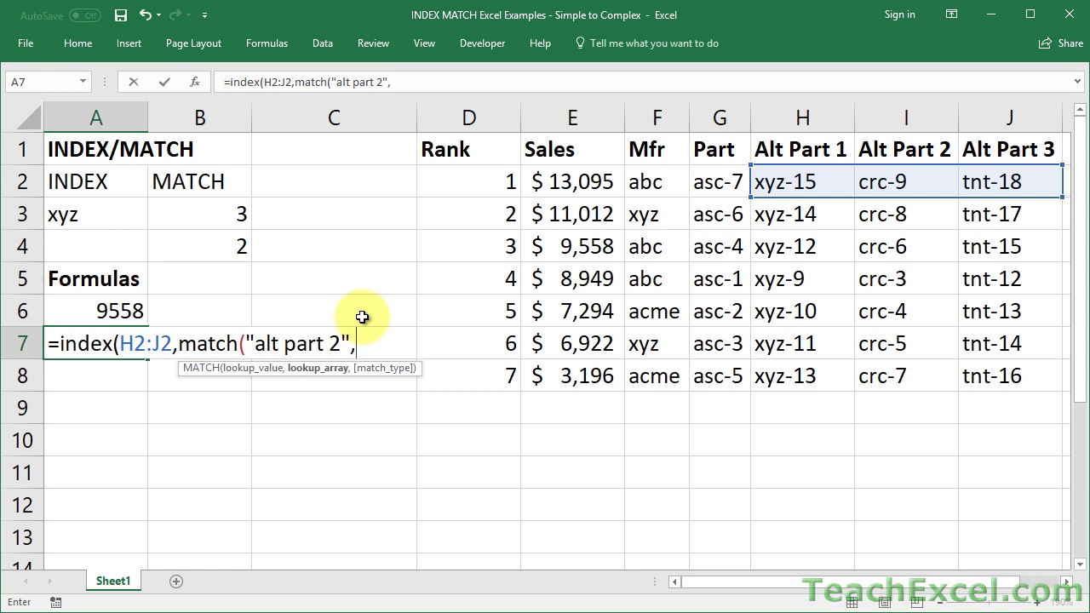
drag(835, 151, 1006, 151)
text(,)
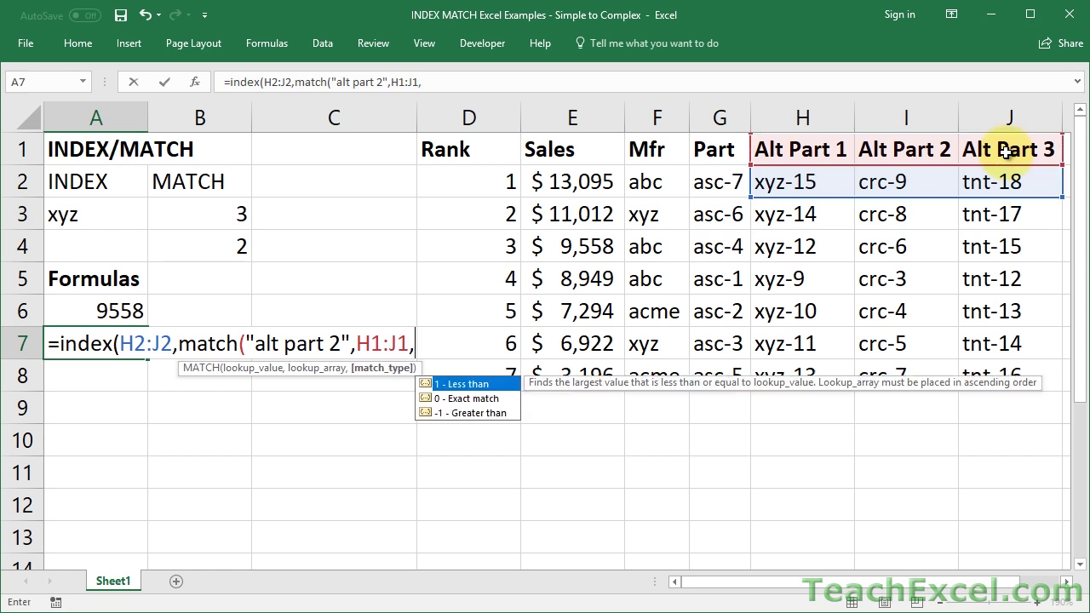
text(0))
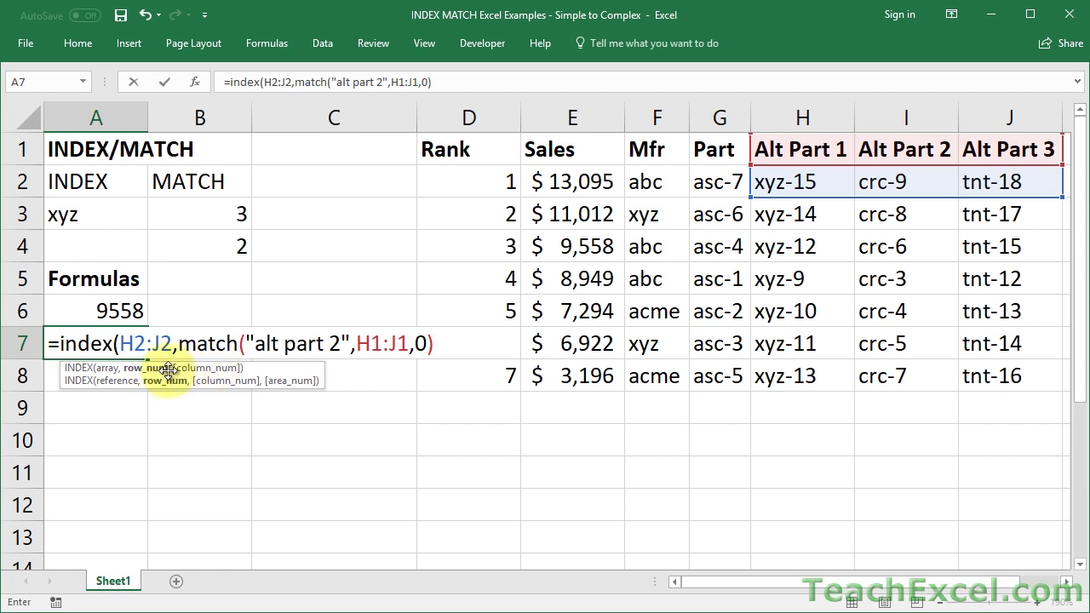
text())
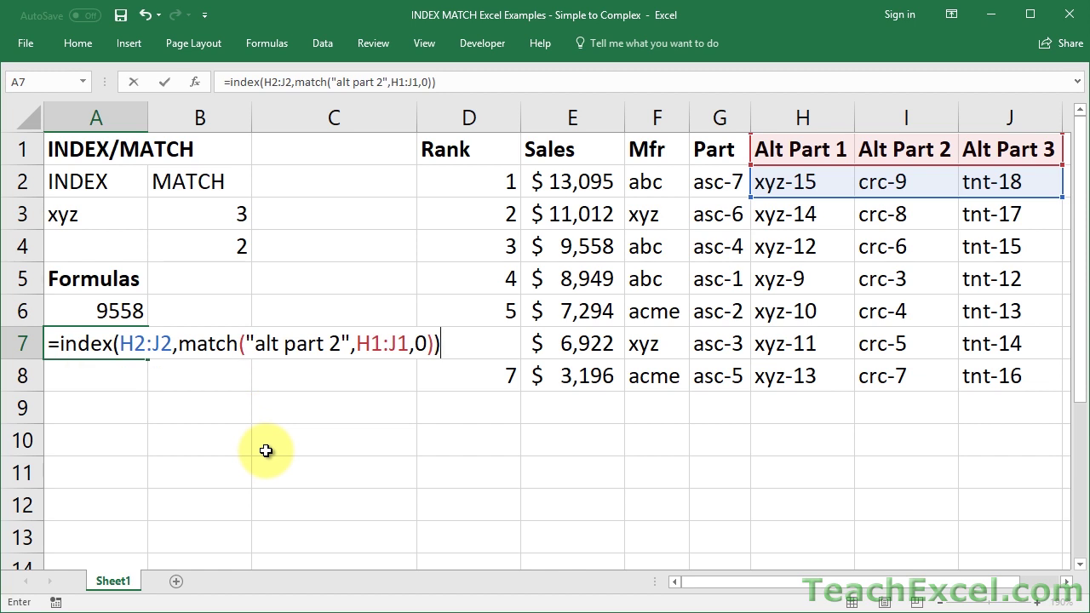
key(ctrl+Return)
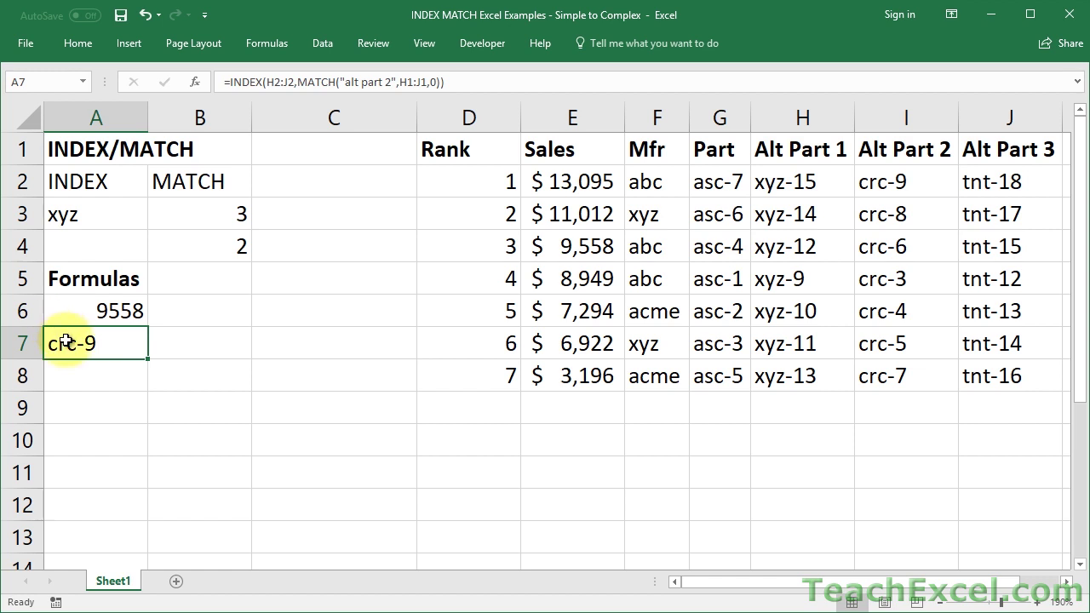
- Insert 1 as the row number in the A7 INDEX formula, making the nested MATCH the column number
double_click(65, 341)
click(186, 343)
drag(185, 343, 458, 345)
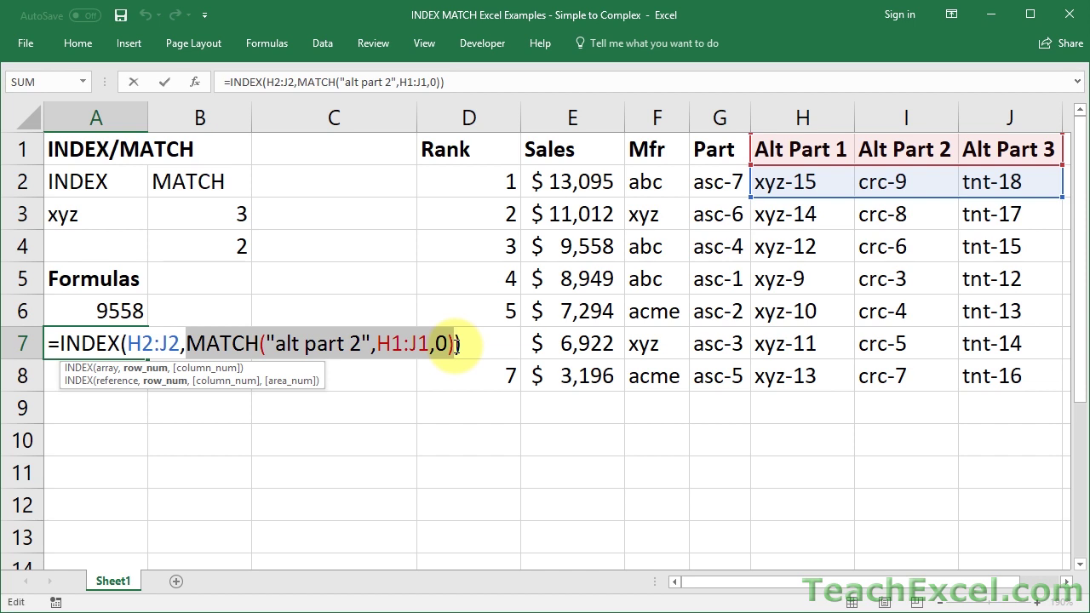
click(186, 344)
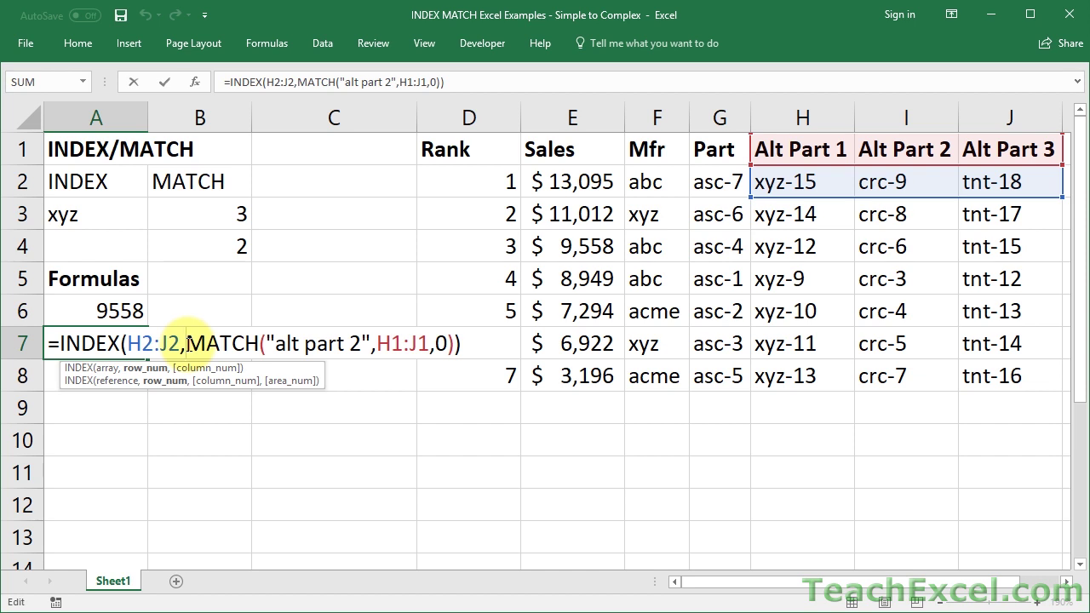
text(1,)
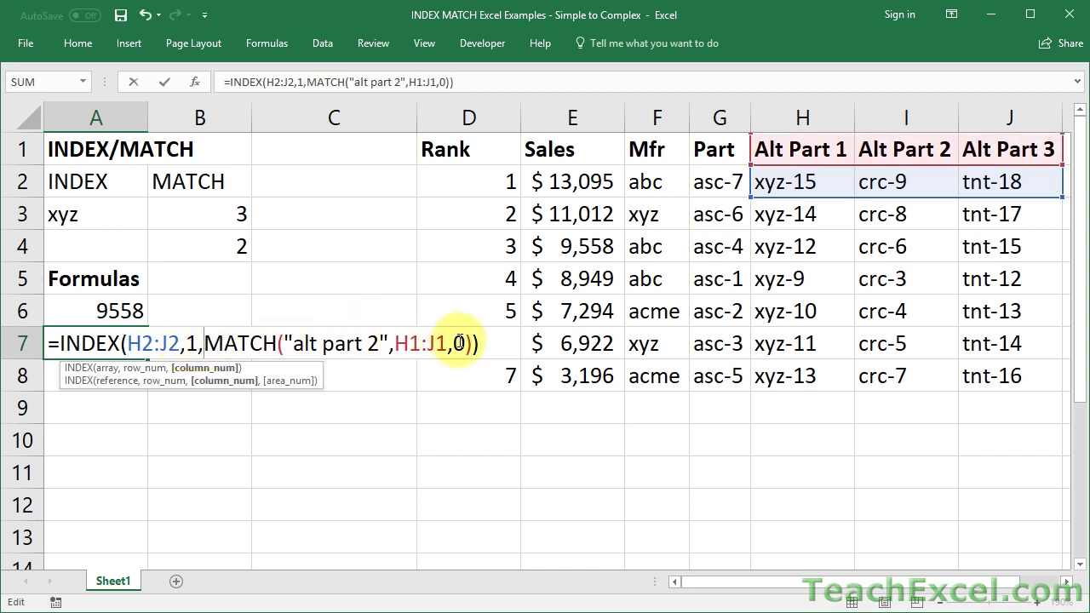
key(ctrl+Return)
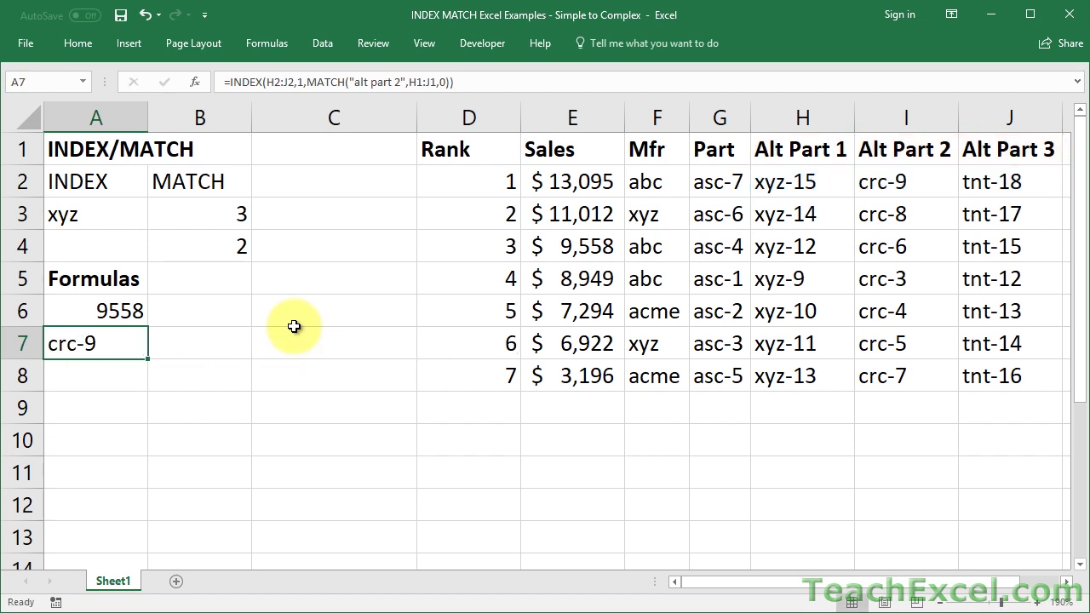
- Try leaving the row number argument empty in the A7 formula, and undo the change
key(F2)
click(189, 344)
key(BackSpace)
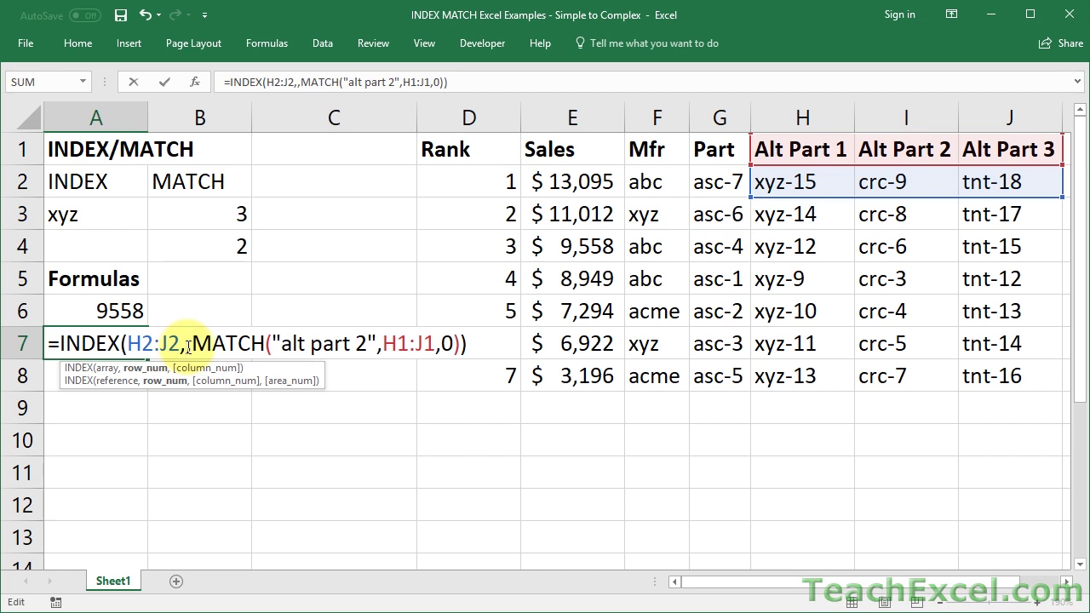
key(ctrl+Return)
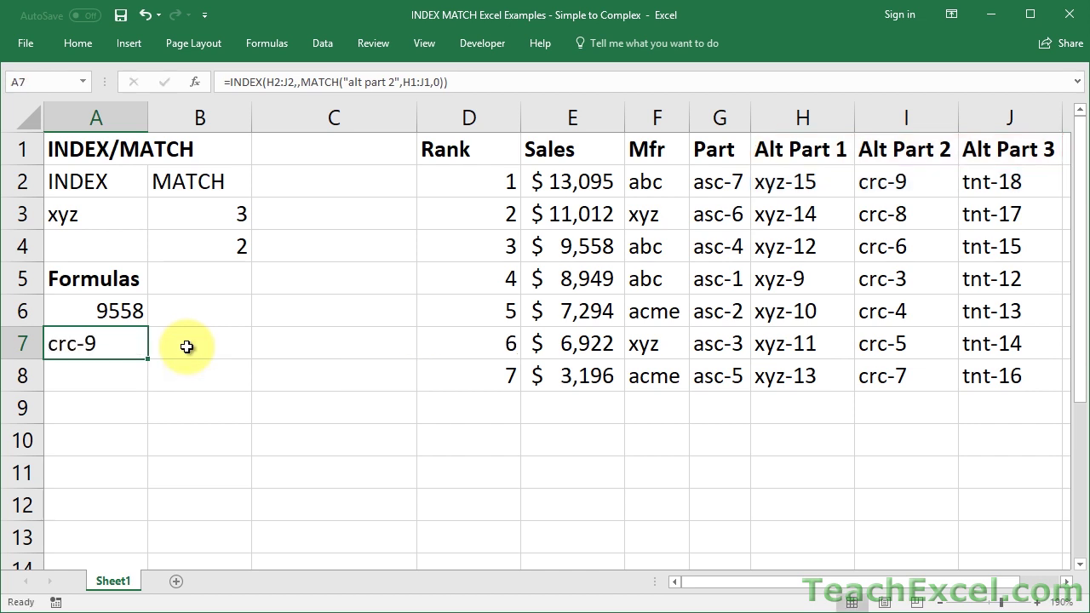
key(ctrl+z)
- Review the array, row number and nested MATCH arguments of the INDEX formula in A7
double_click(130, 344)
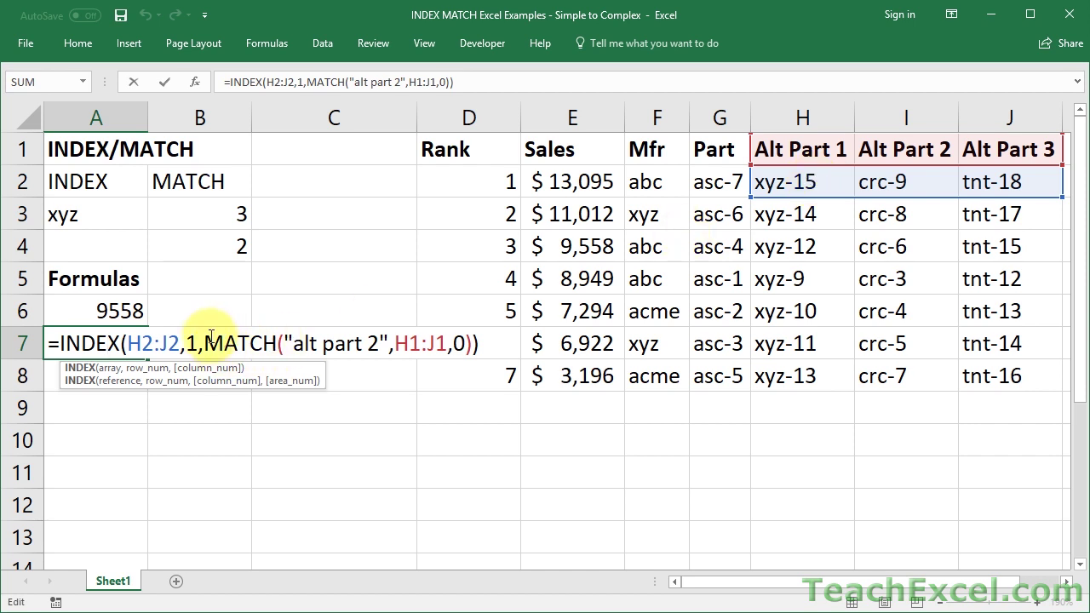
drag(204, 344, 128, 344)
shift+click(471, 344)
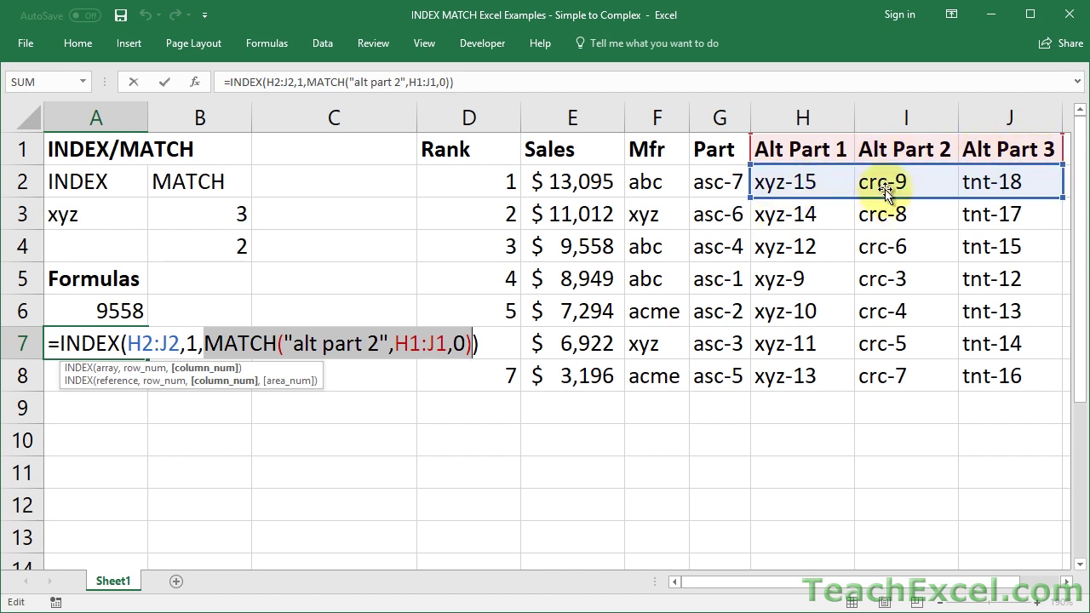
key(Return)
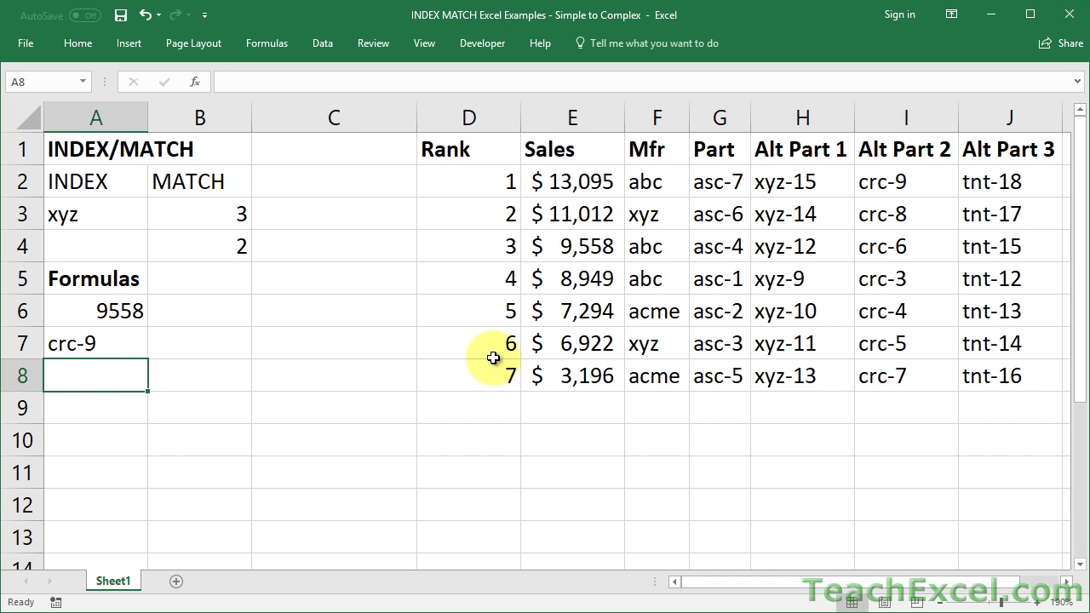
- Start an INDEX formula in A8 with the full alternate parts table H2:J8 as its array
text(=index)
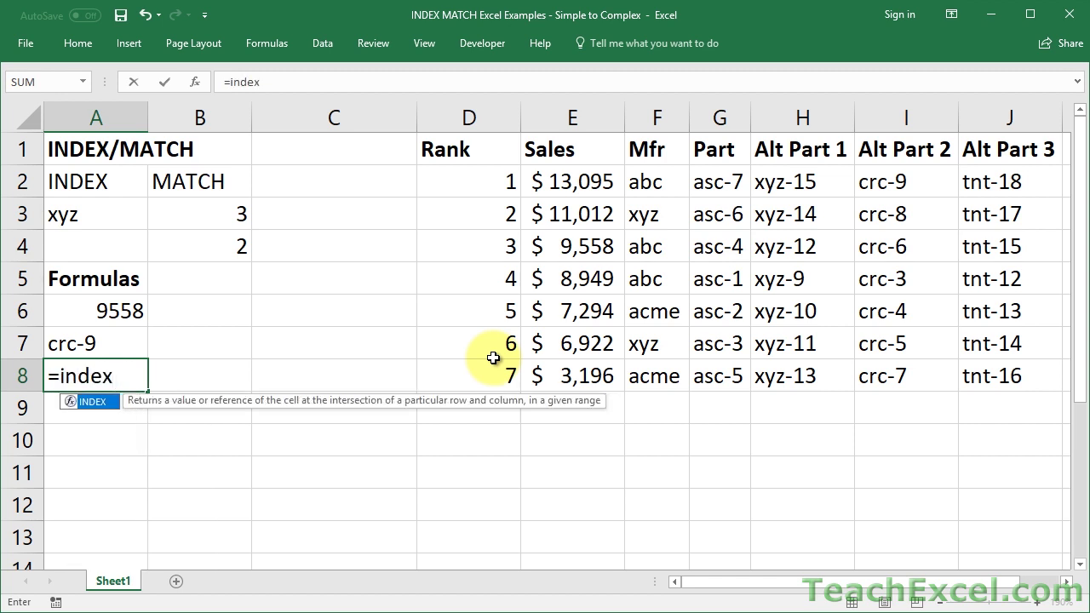
key(Tab)
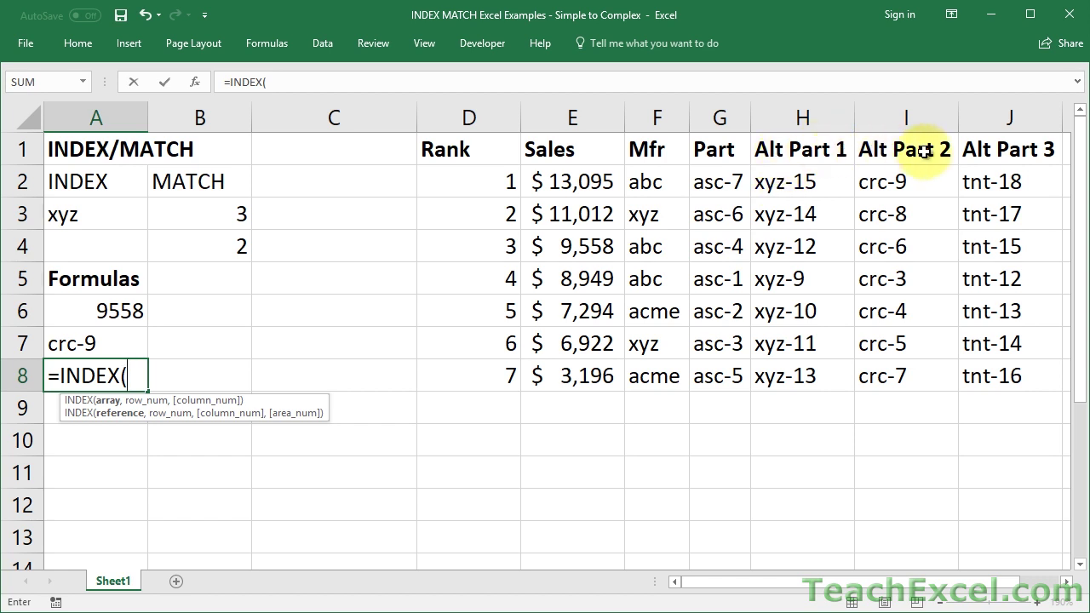
click(795, 181)
drag(795, 180, 993, 380)
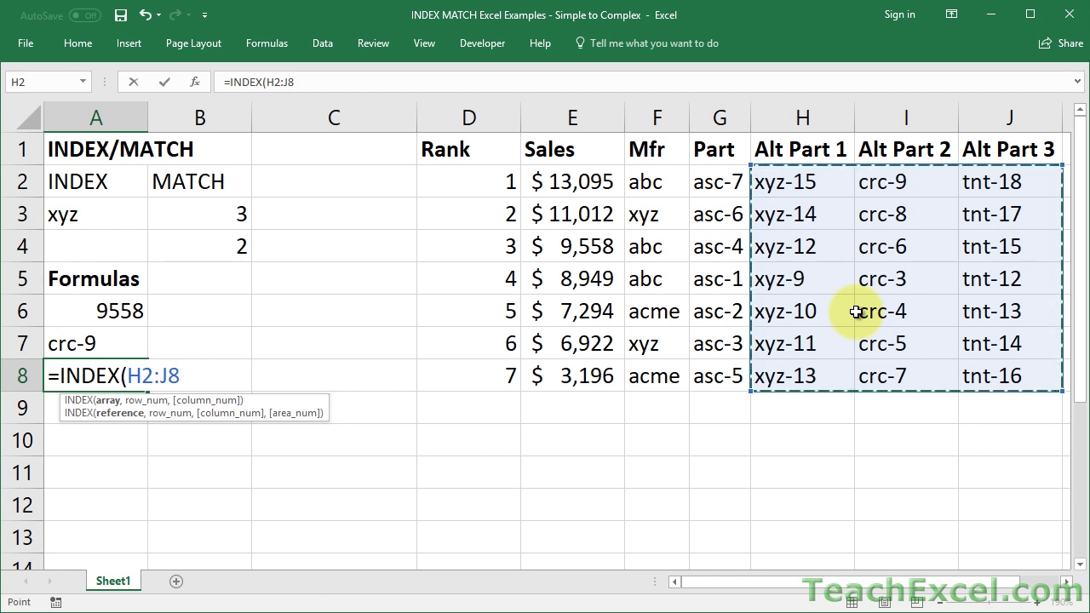
- Add a nested MATCH as the A8 formula's row number, looking up "asc-4" in G2:G8 with exact match 0
text(,match)
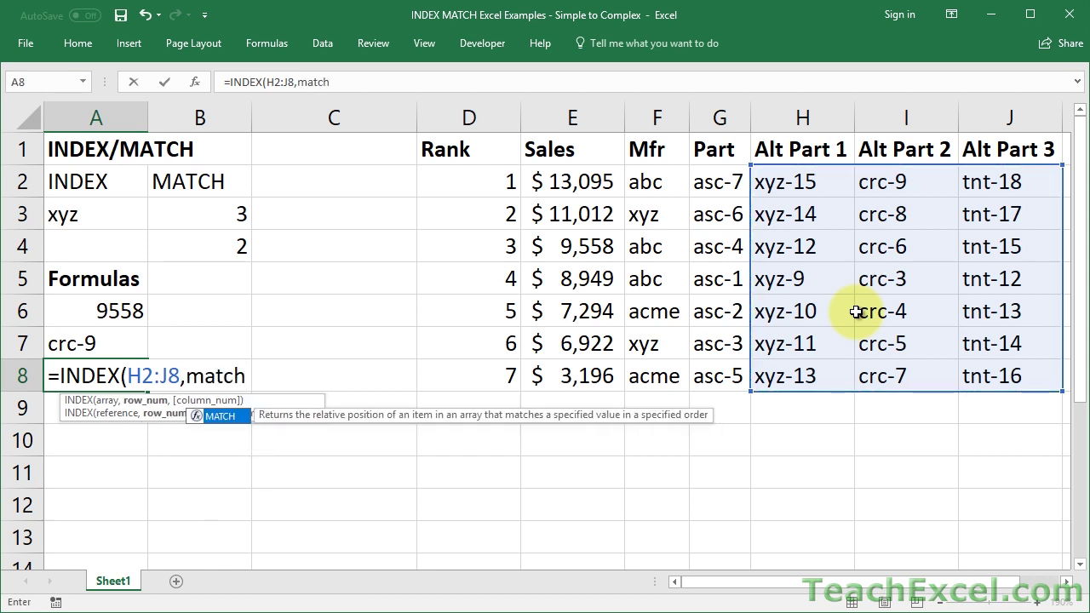
text(()
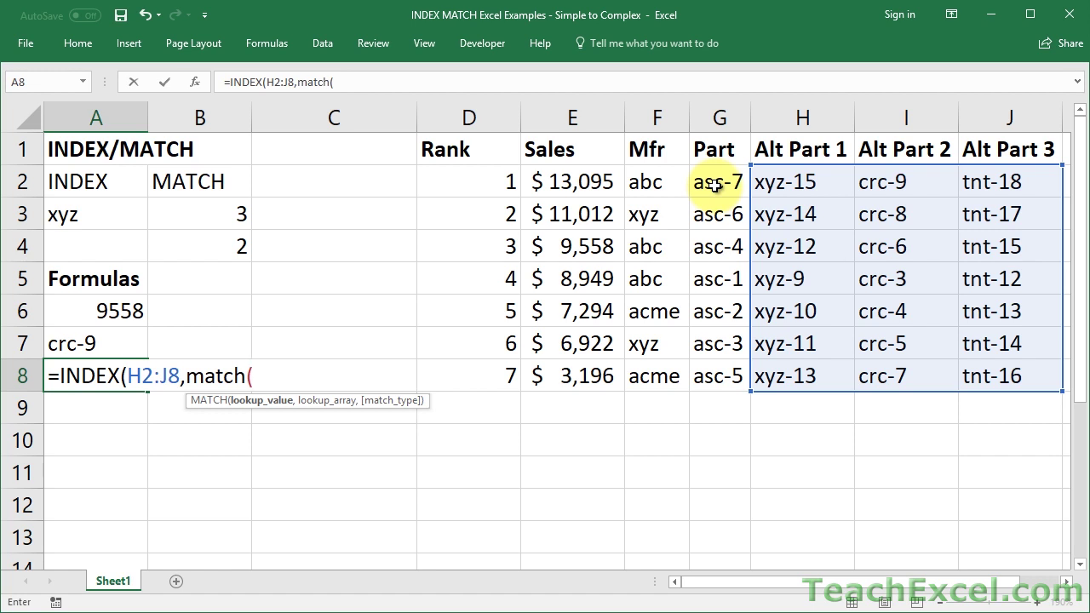
text("asc-4",)
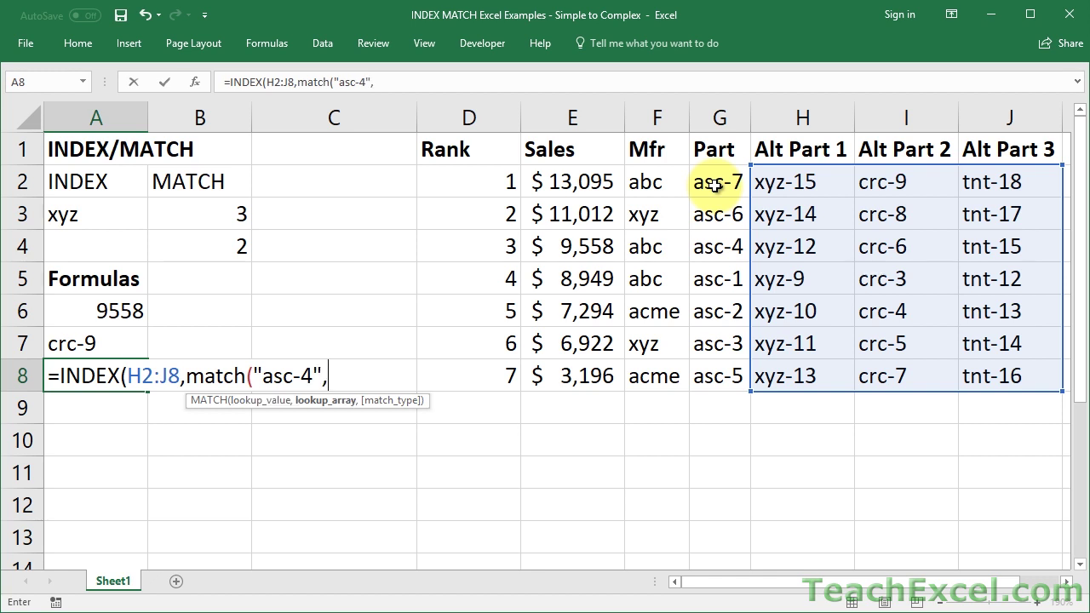
drag(713, 185, 718, 374)
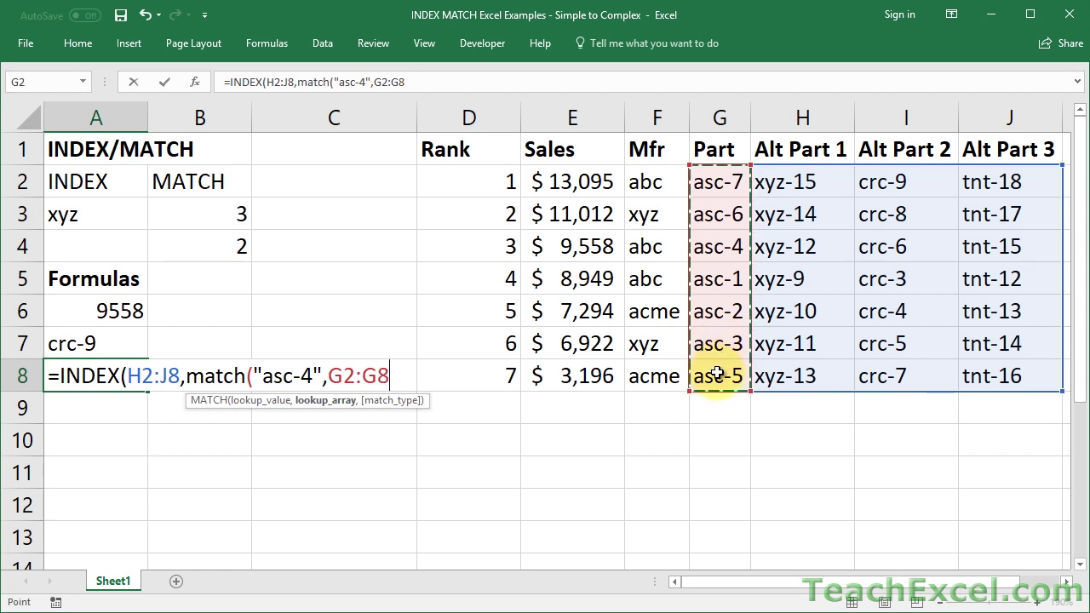
text(,)
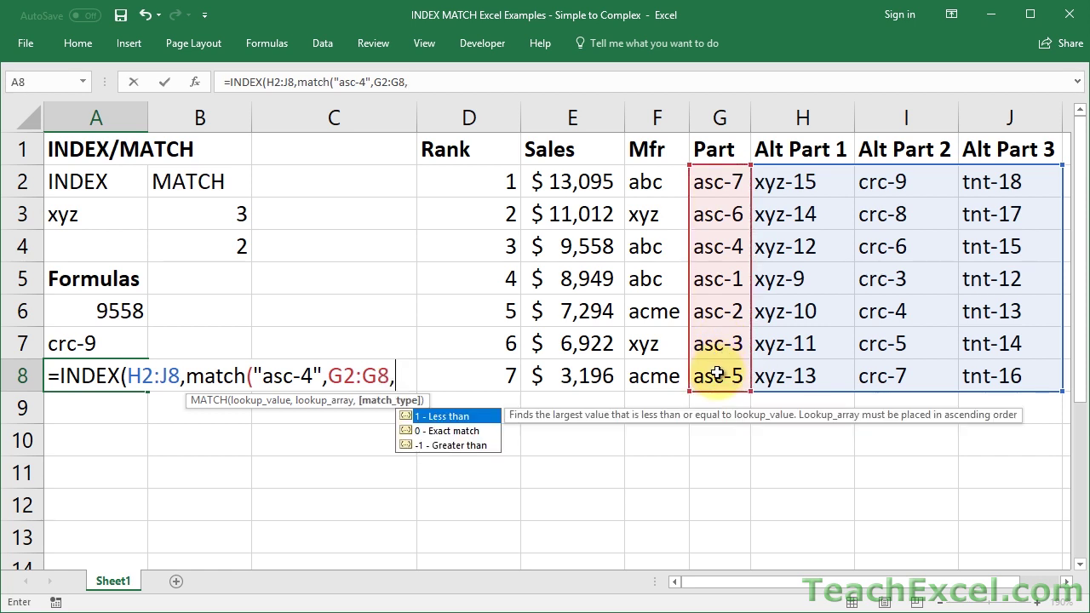
text(0))
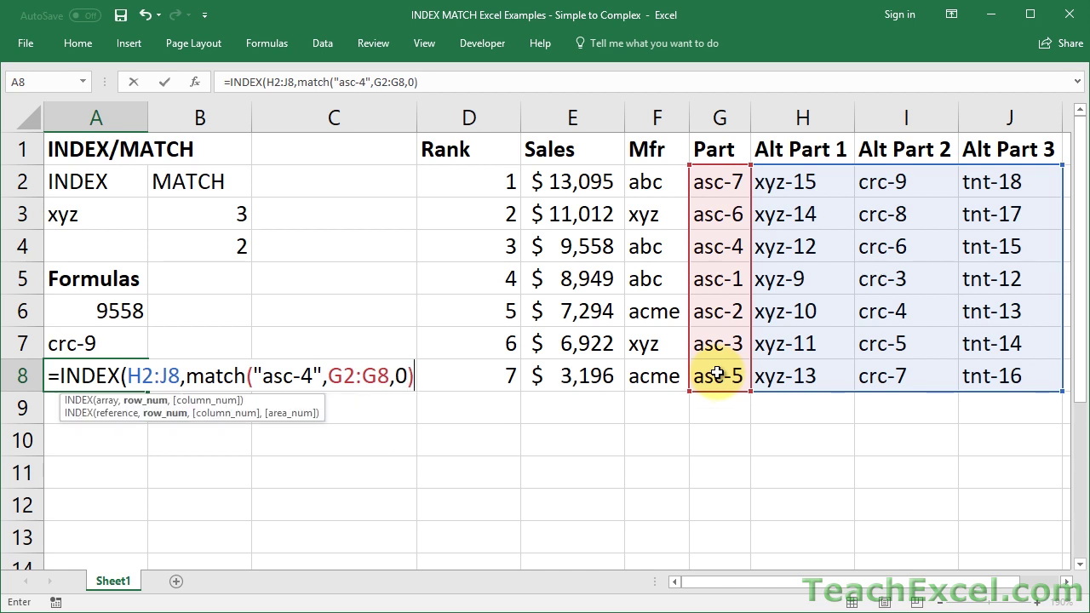
text(,)
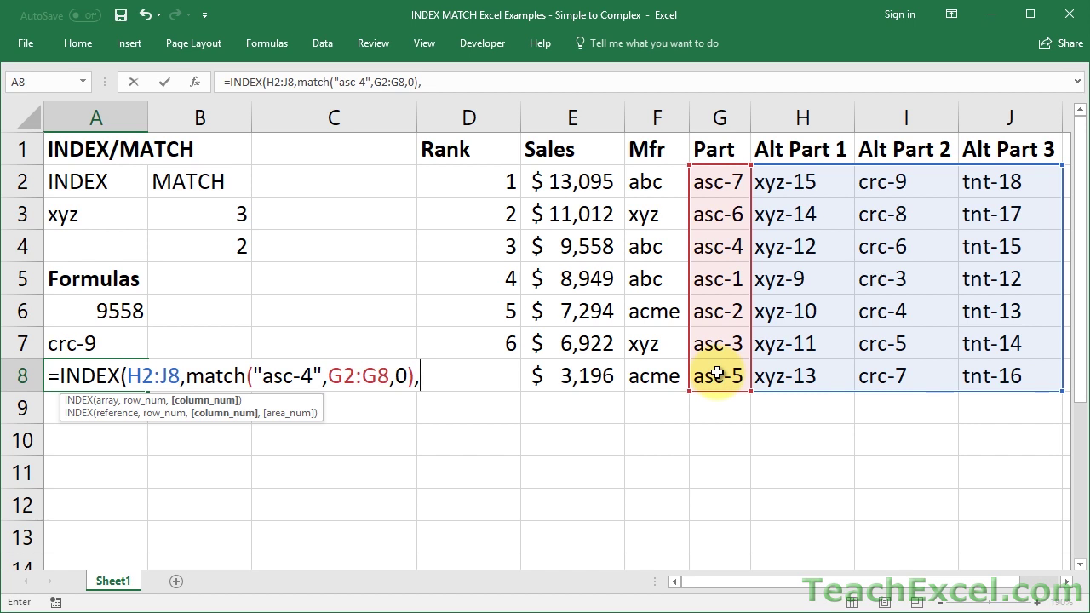
- Complete the A8 formula with a second MATCH for the column number, looking up "alt part 2" in H1:J1 with exact match 0
text(match()
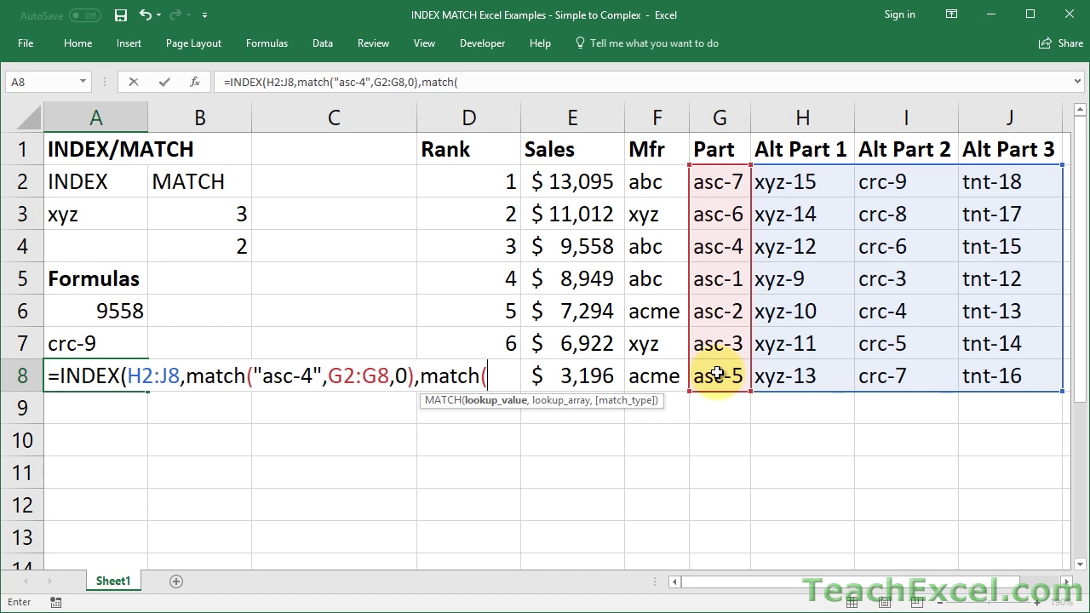
text("alt part)
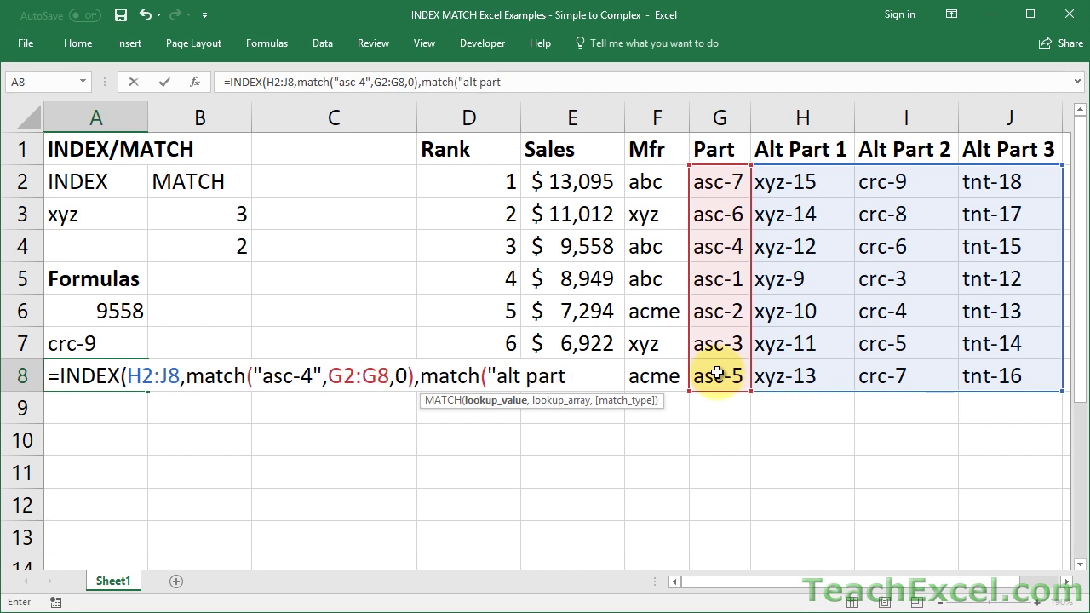
text( 2",)
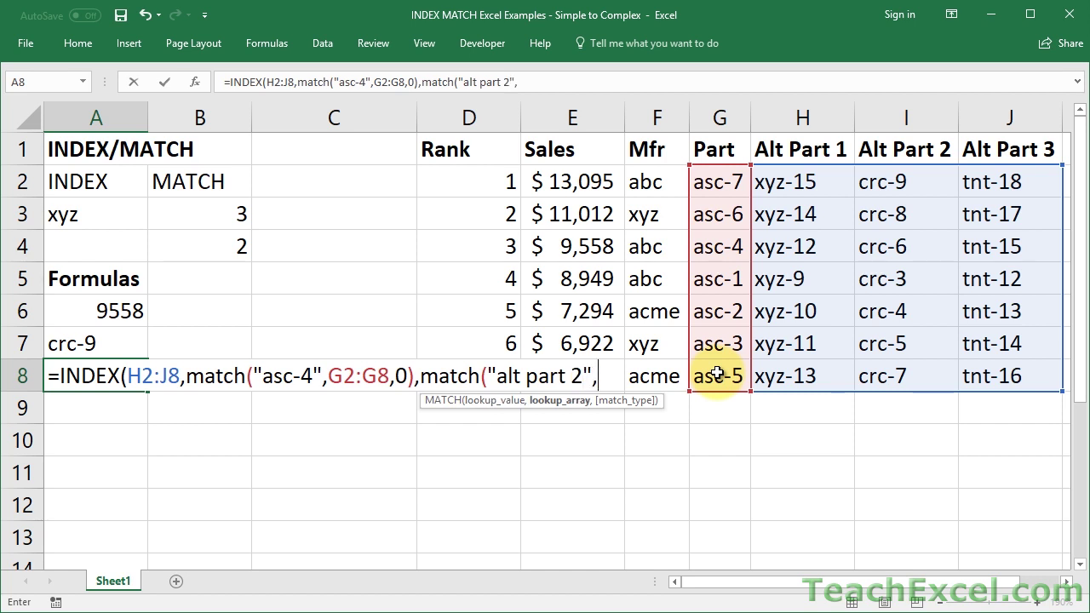
click(775, 152)
drag(775, 151, 1001, 157)
text(,)
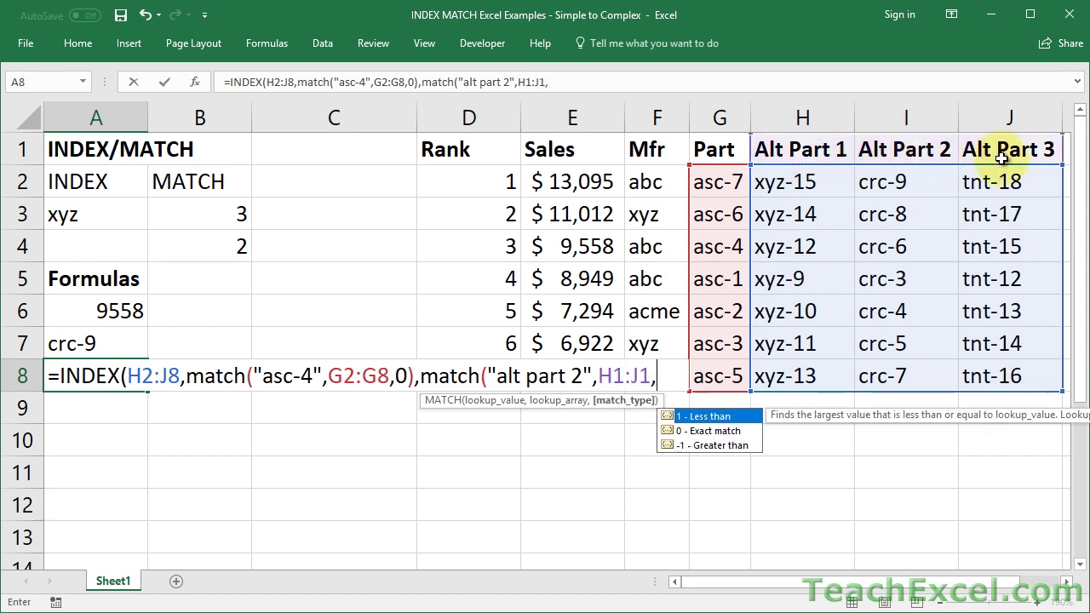
text(0))
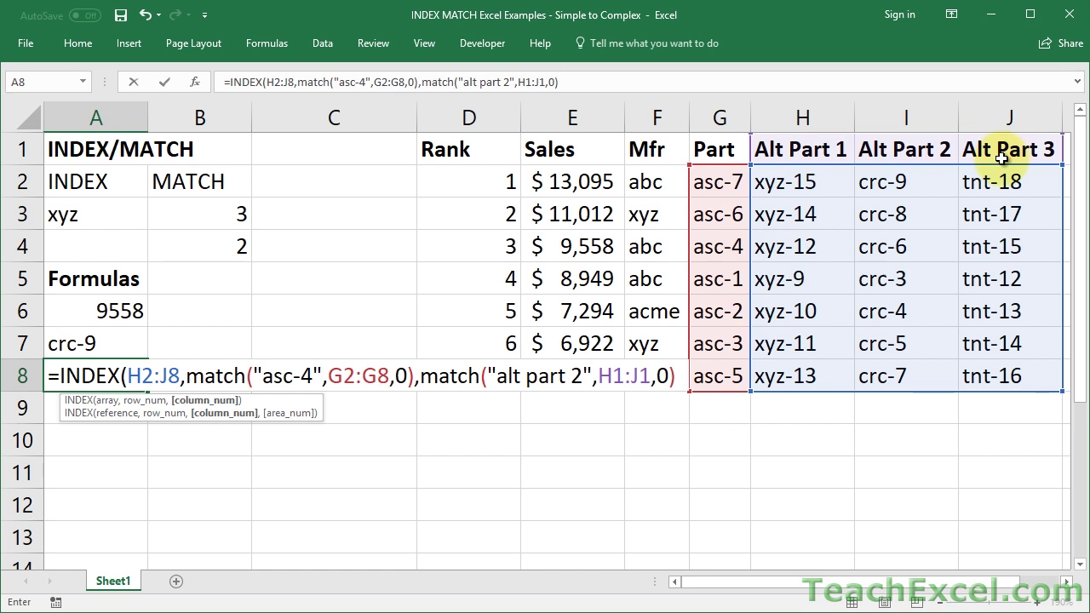
text())
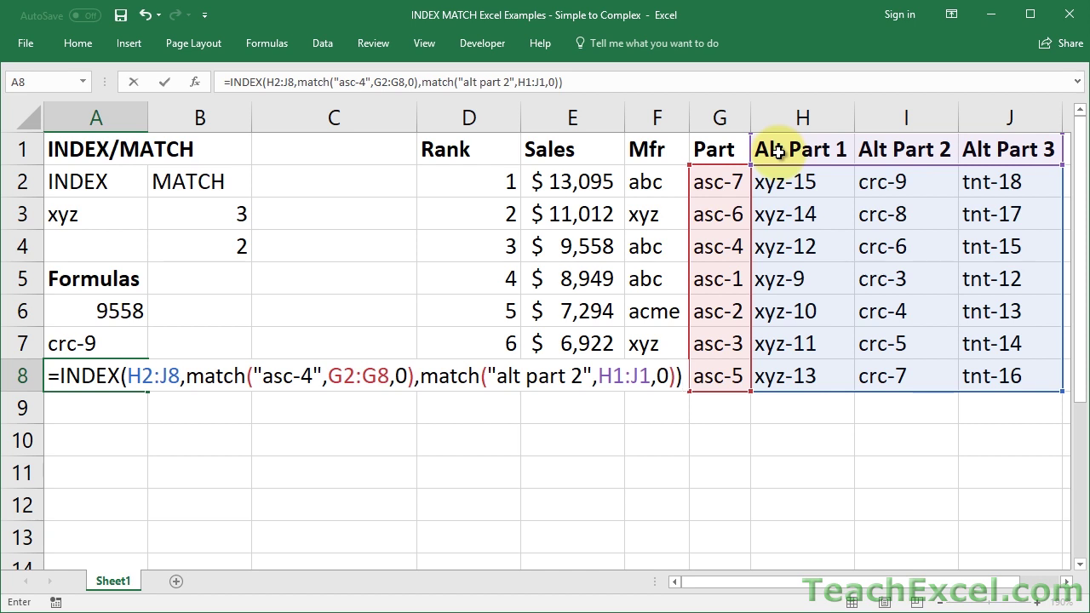
key(ctrl+Return)
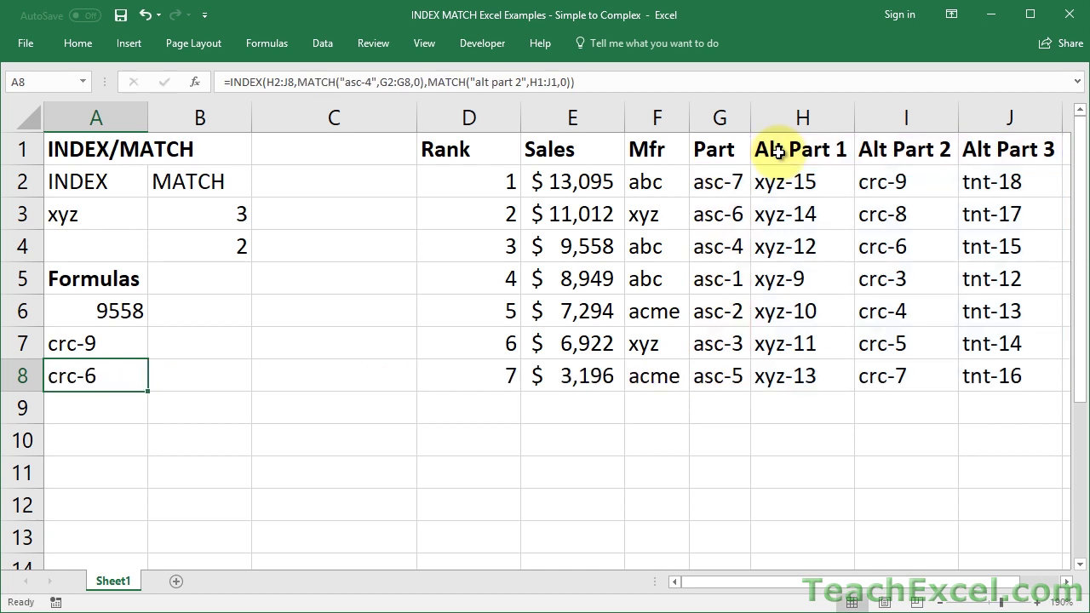
- Check the A8 result against cells G4 and I4, and review the array and both MATCH functions in its formula
click(711, 248)
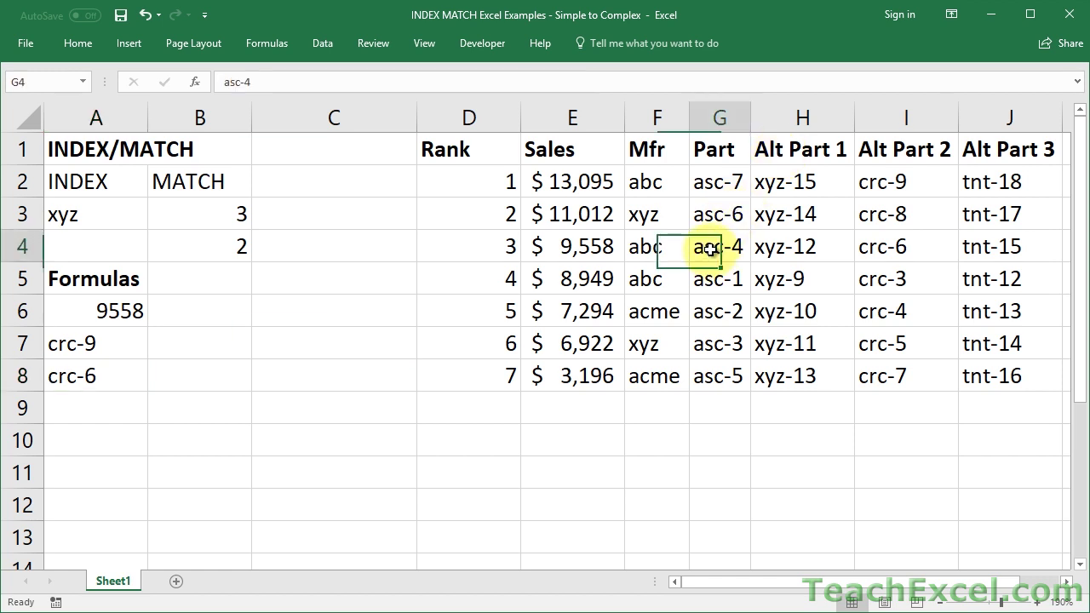
click(904, 248)
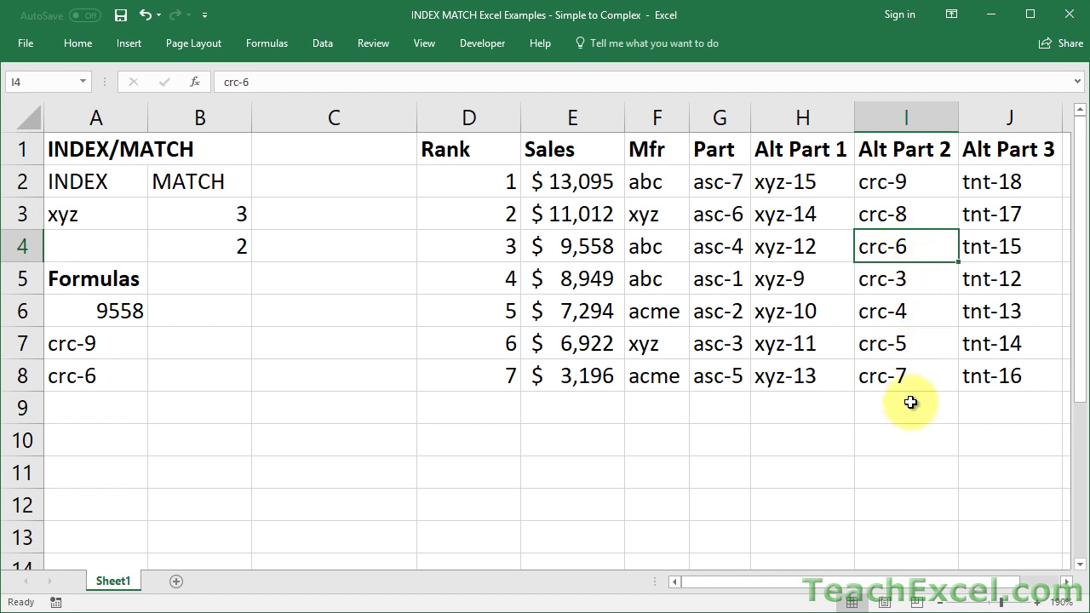
double_click(109, 375)
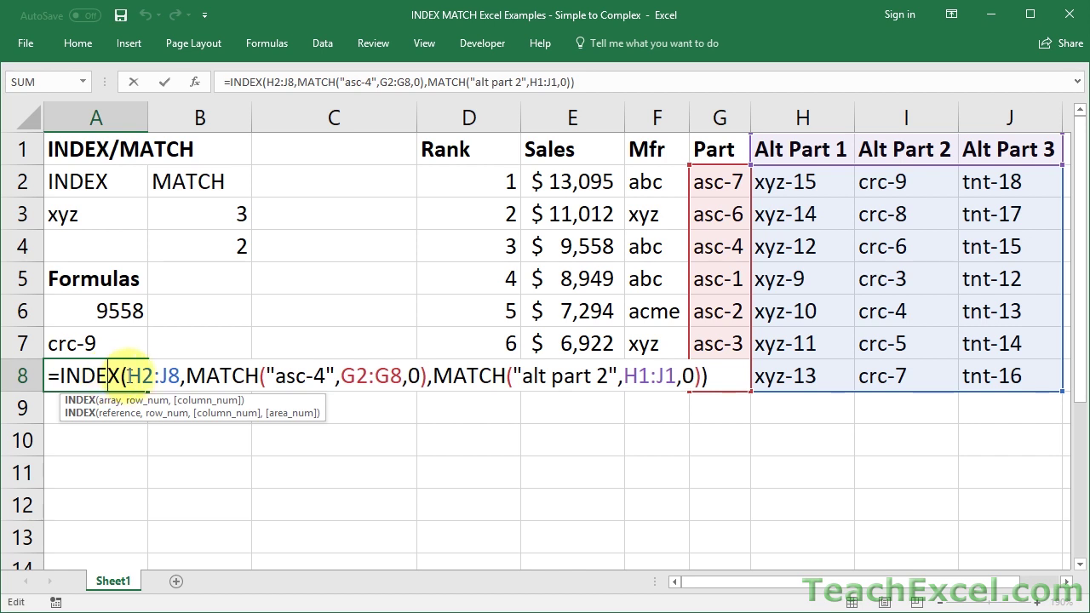
drag(128, 376, 181, 375)
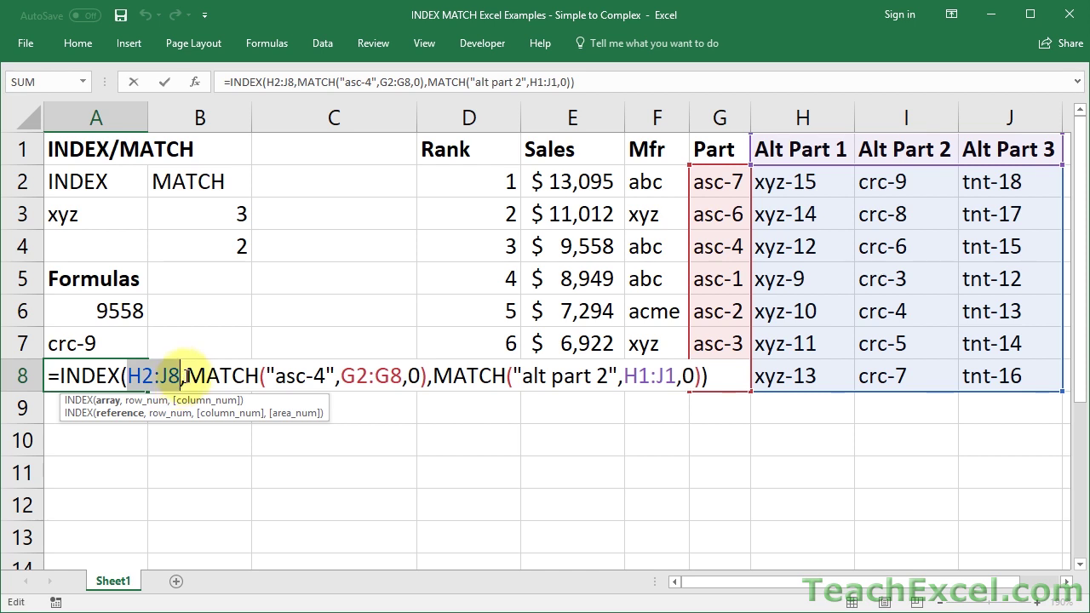
drag(185, 376, 703, 377)
click(429, 378)
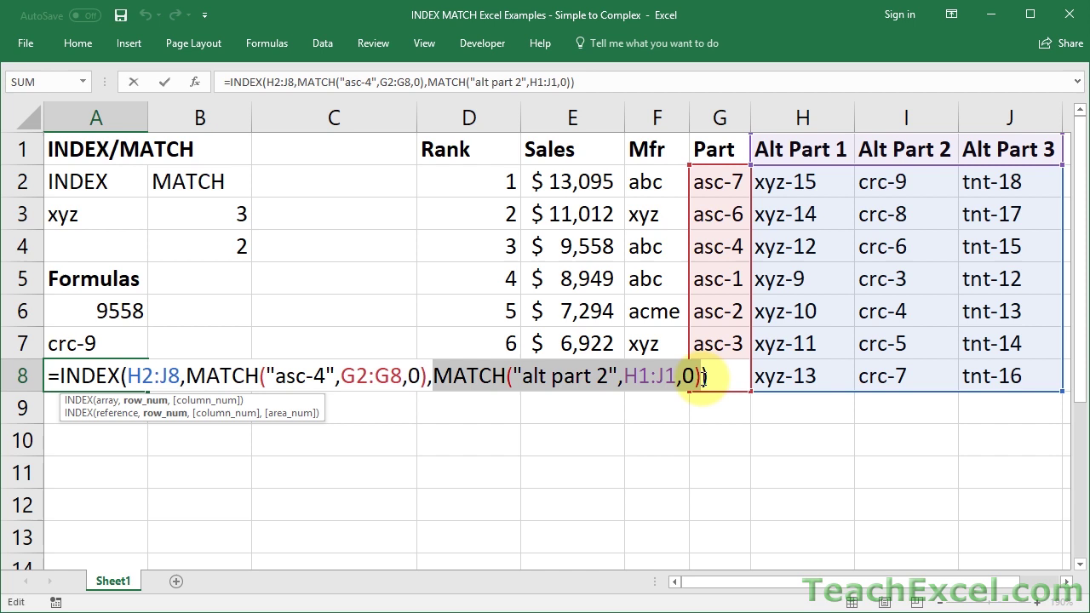